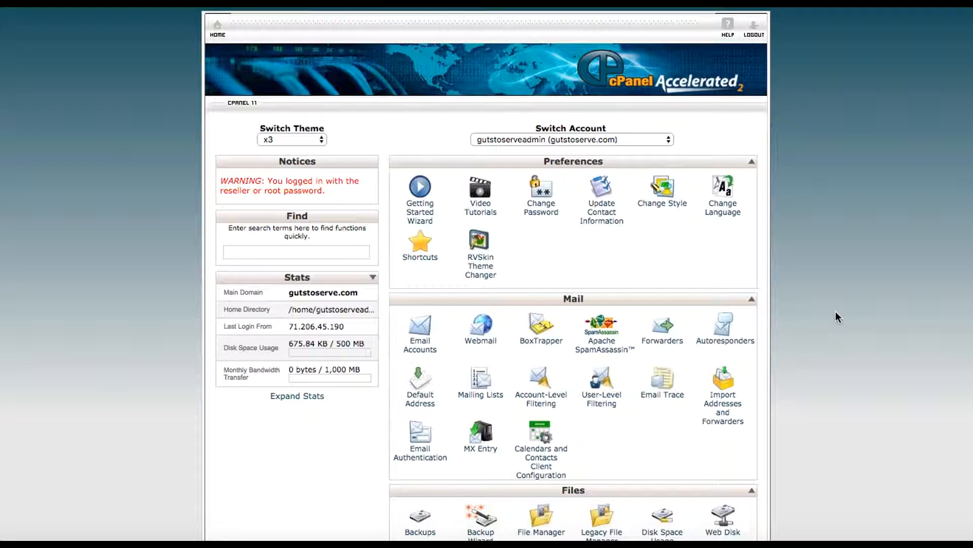
Scroll through the cPanel home page and launch the QuickInstall one-click installer.
scroll(836, 311, down, 3)
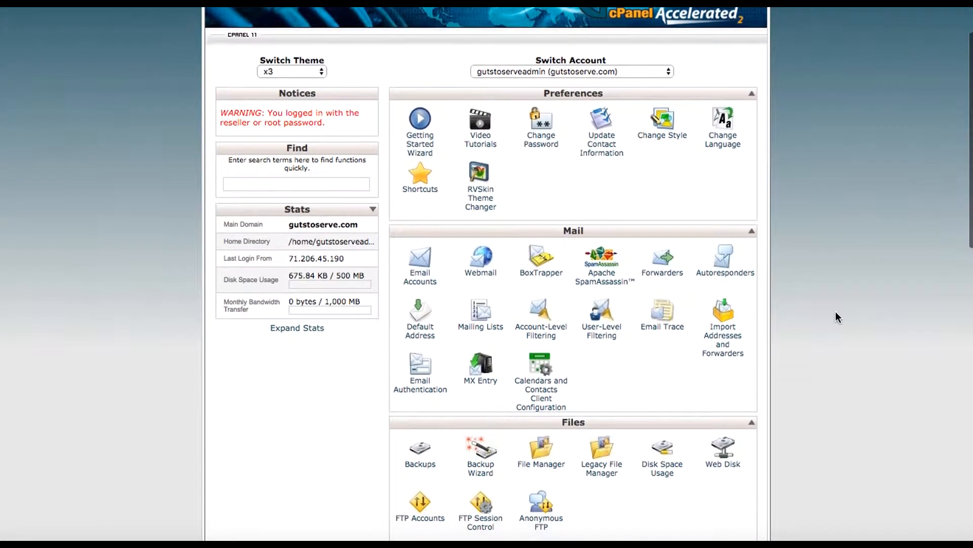
scroll(836, 311, down, 5)
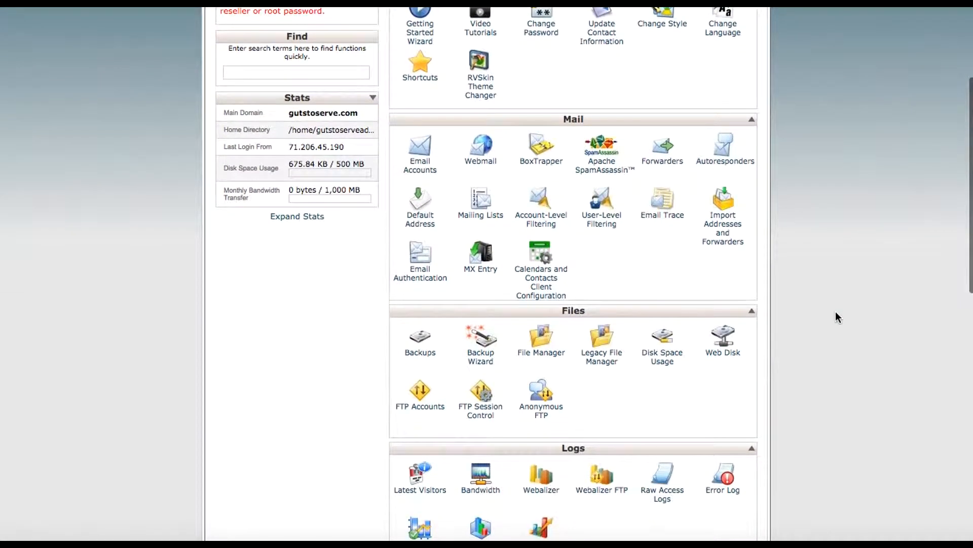
scroll(836, 312, down, 5)
scroll(835, 311, up, 10)
scroll(835, 312, down, 3)
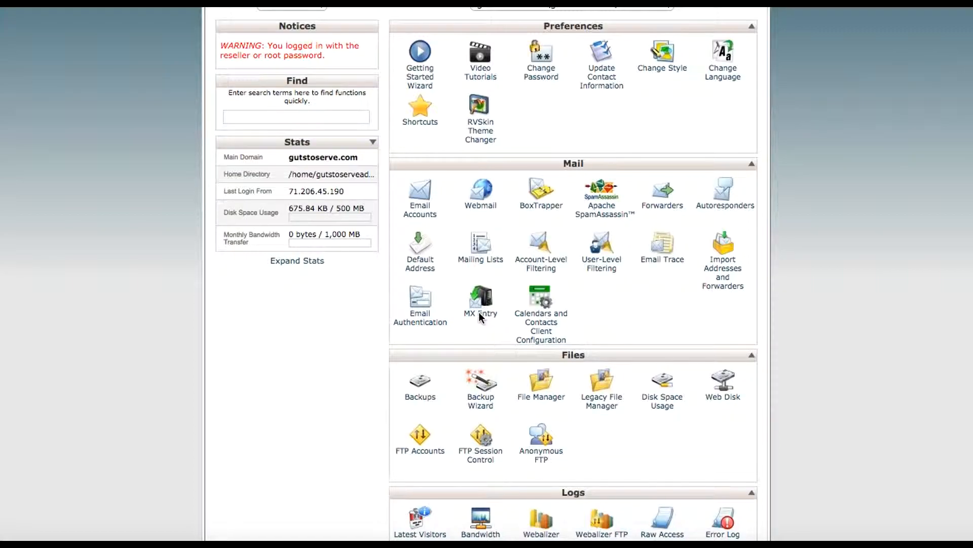
scroll(808, 317, down, 2)
scroll(807, 317, down, 2)
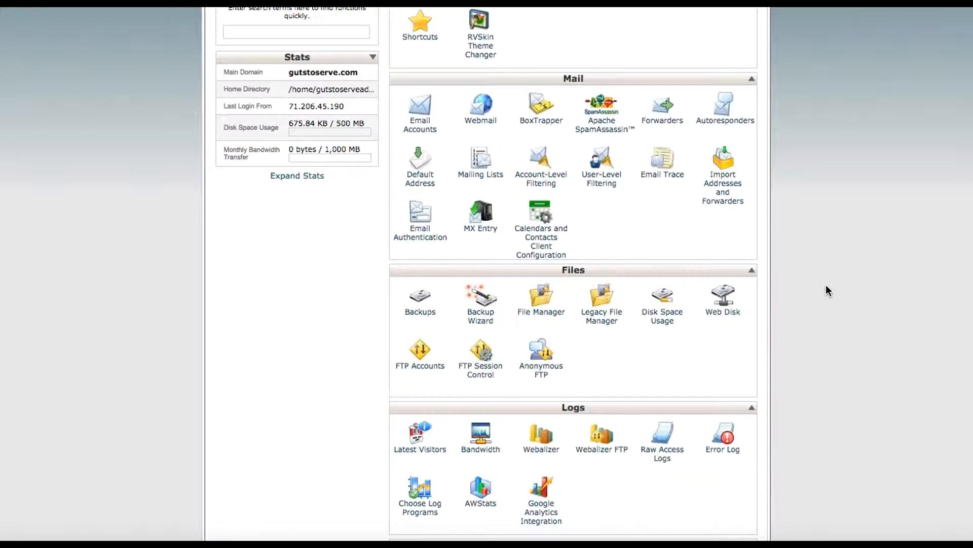
scroll(826, 286, down, 5)
scroll(826, 285, up, 1)
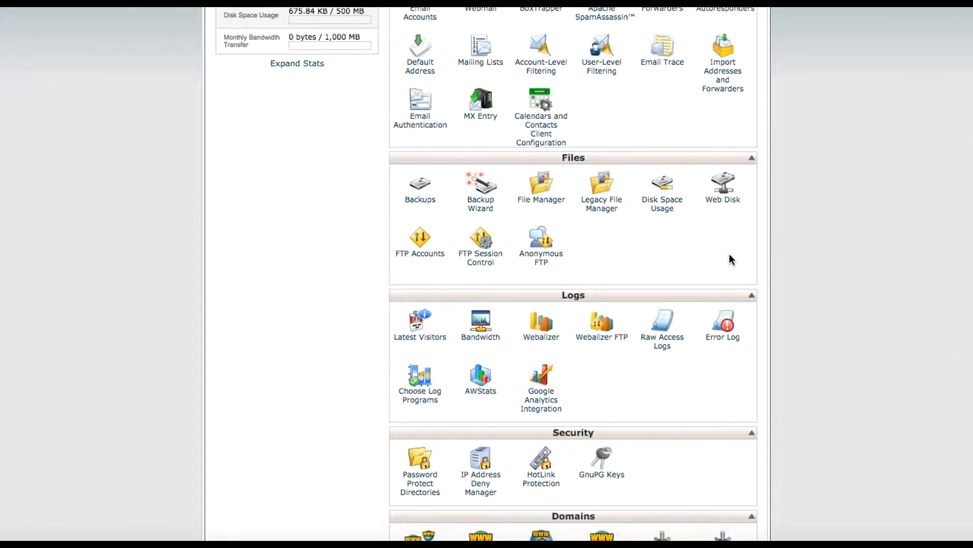
scroll(807, 310, down, 9)
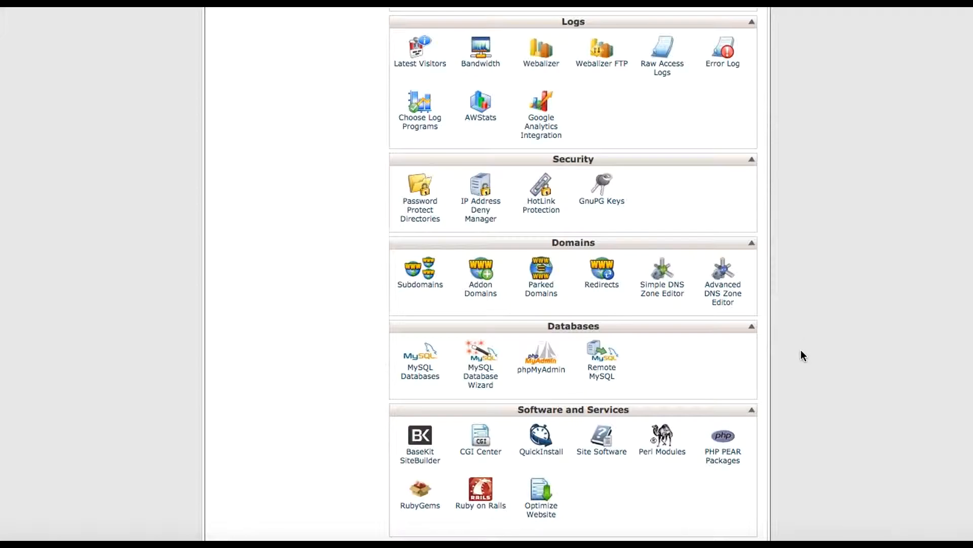
scroll(802, 354, down, 3)
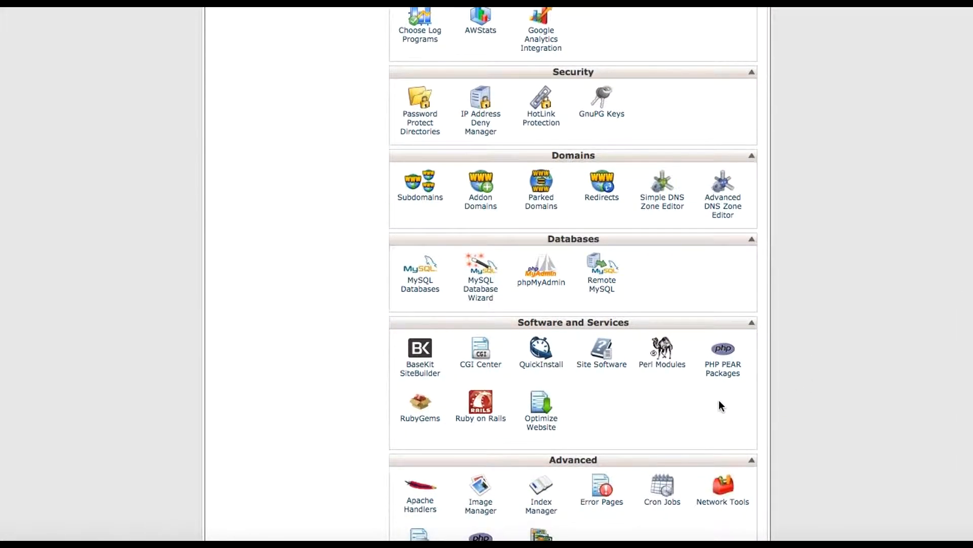
scroll(837, 378, down, 3)
scroll(838, 378, up, 10)
scroll(837, 379, up, 8)
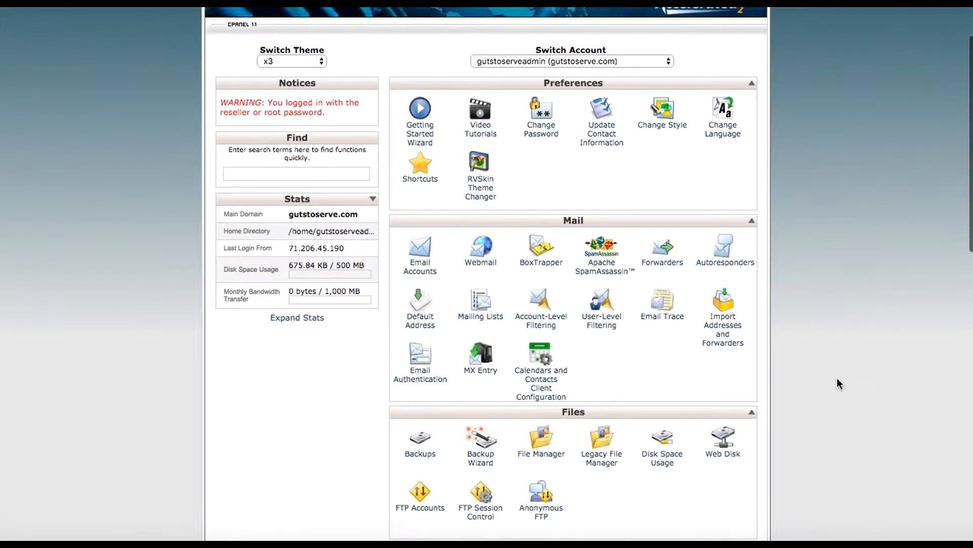
scroll(837, 379, down, 3)
scroll(837, 379, down, 10)
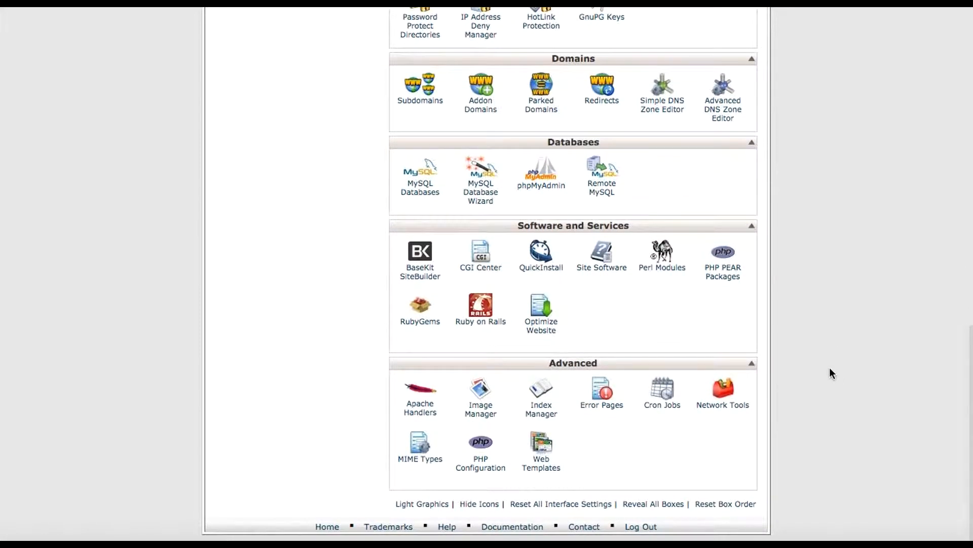
click(541, 260)
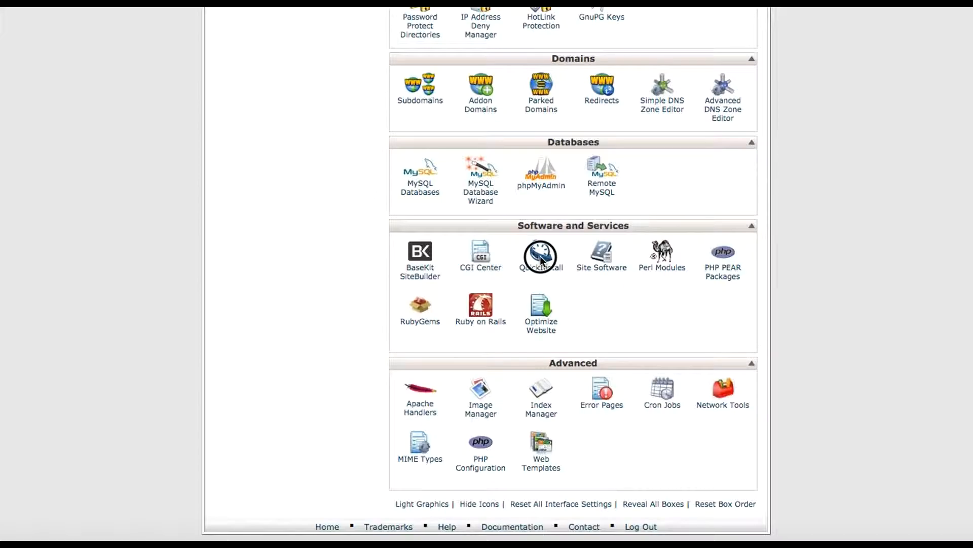
click(542, 269)
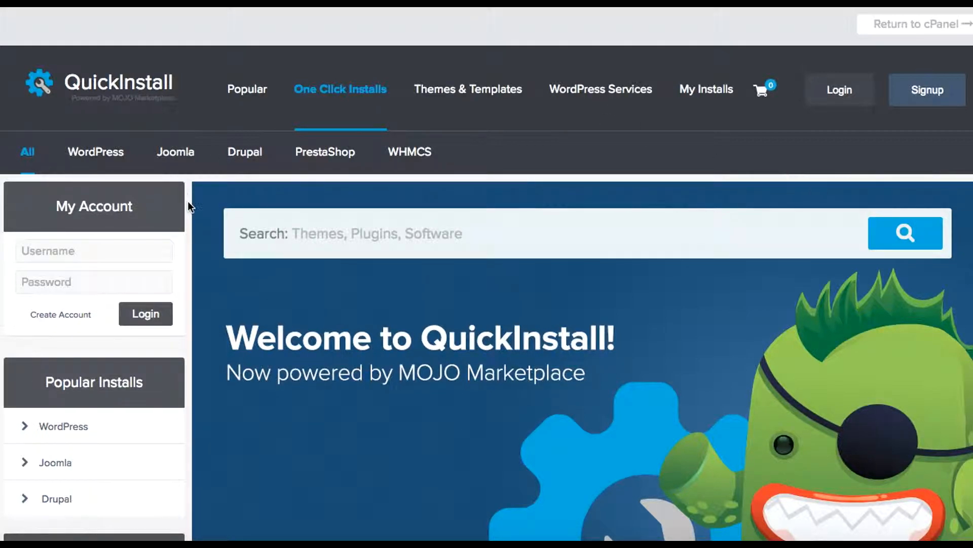
Open WordPress under Popular Installs to see its free and premium install options.
scroll(187, 201, down, 2)
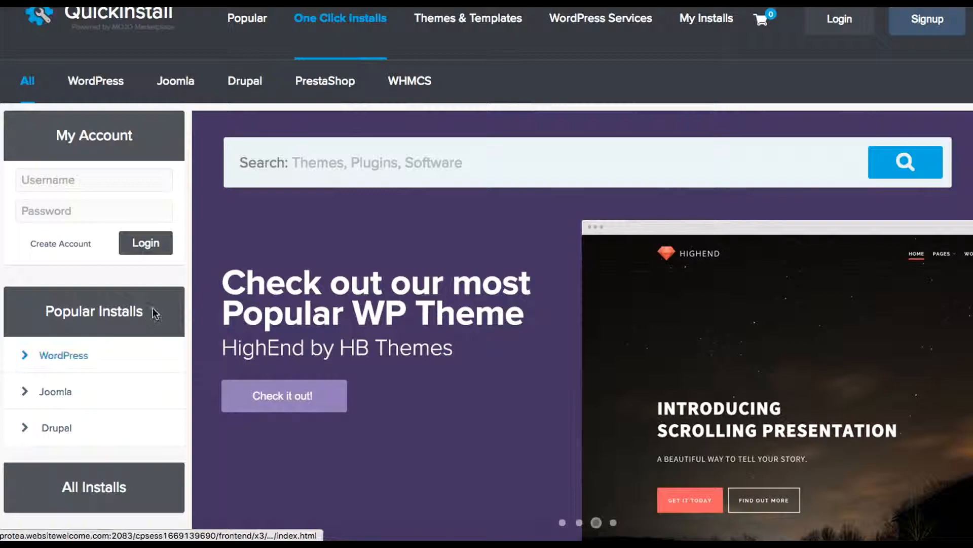
scroll(201, 235, up, 2)
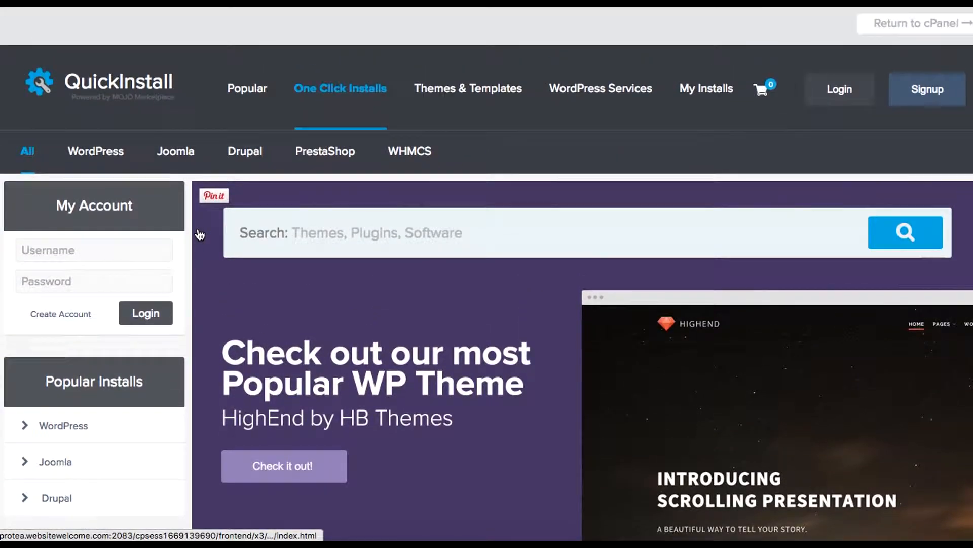
scroll(200, 235, down, 3)
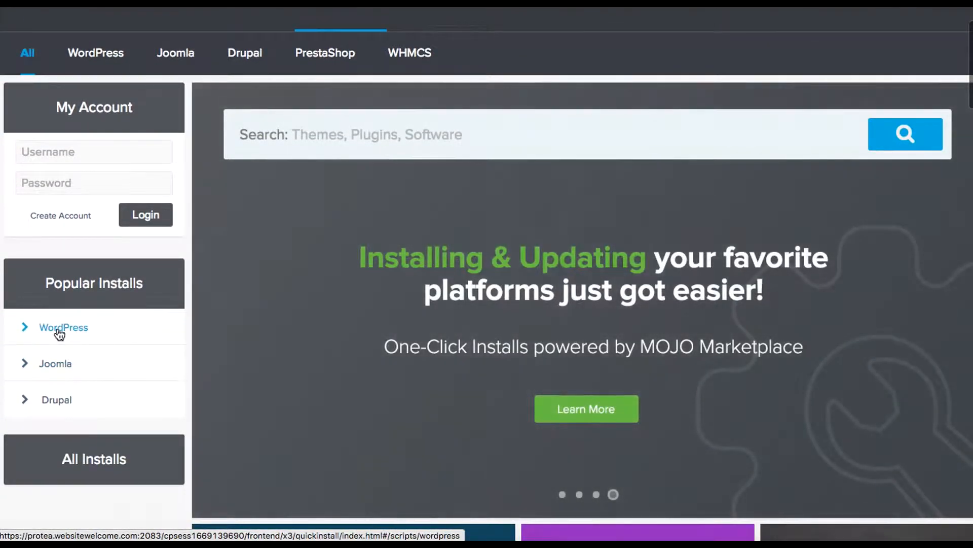
click(58, 331)
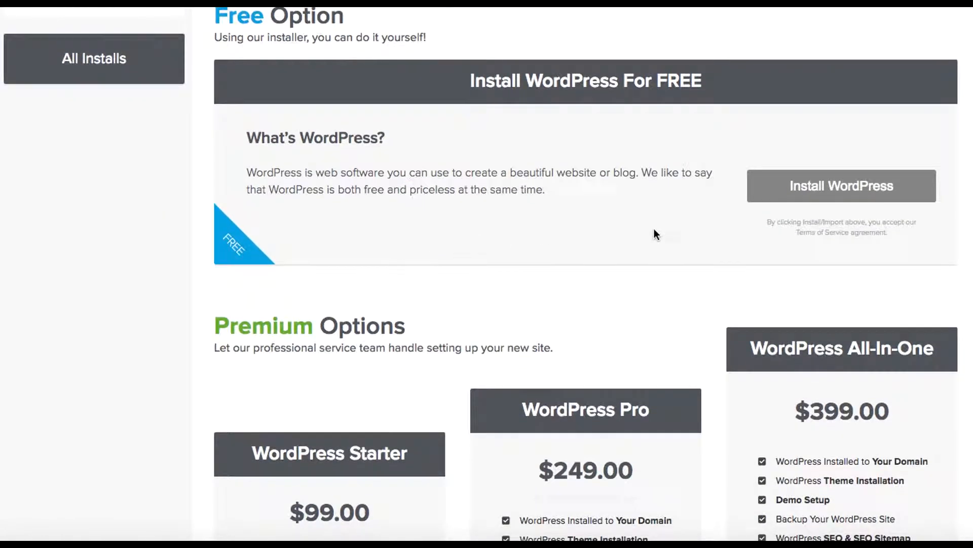
scroll(730, 460, down, 4)
scroll(730, 454, up, 6)
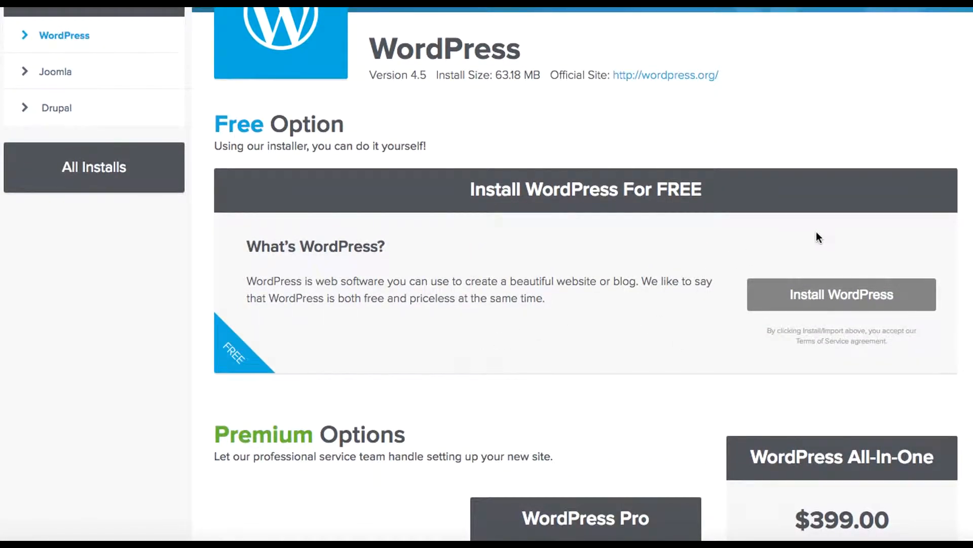
Open the free WordPress install form and choose gutstoserve.com as the domain.
click(841, 296)
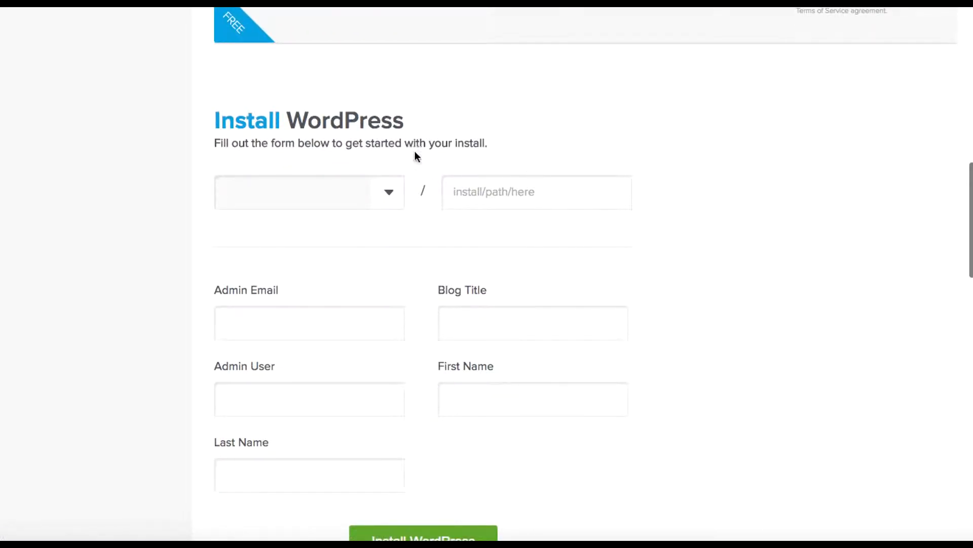
click(389, 191)
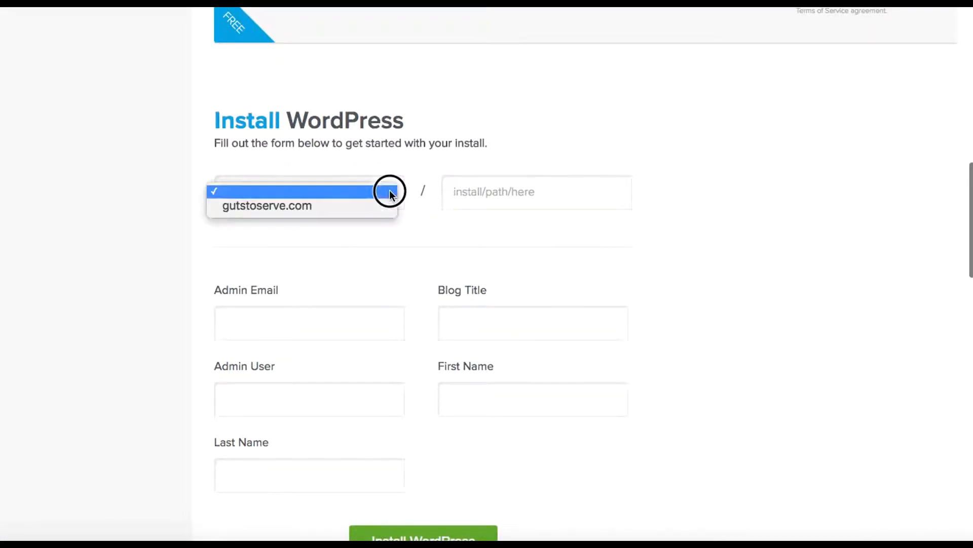
click(302, 206)
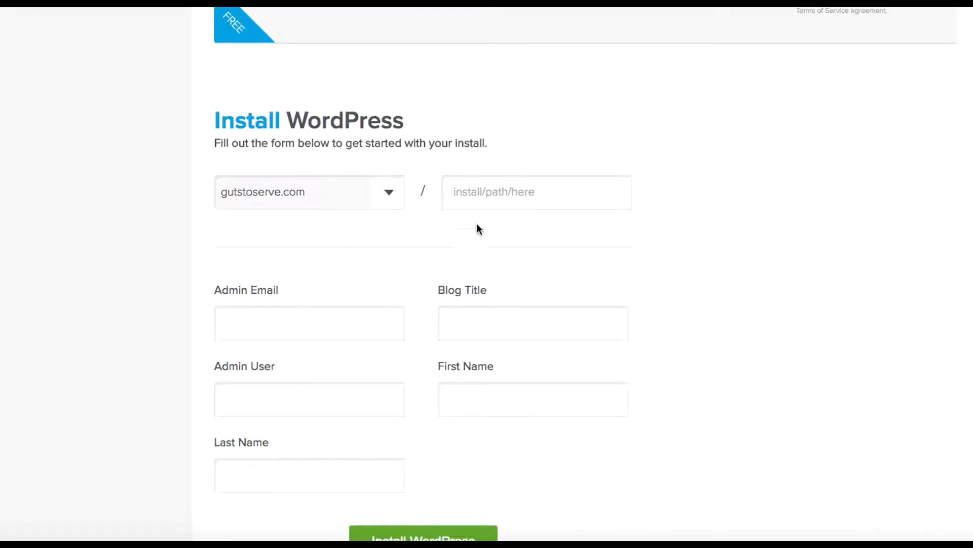
Clear the install path so WordPress installs at the domain root.
click(475, 193)
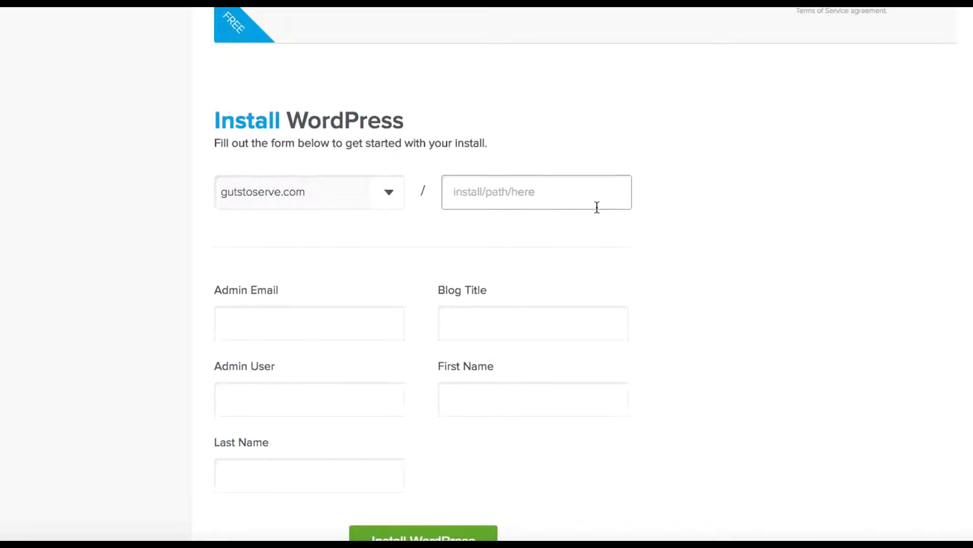
text(blog)
drag(489, 198, 450, 190)
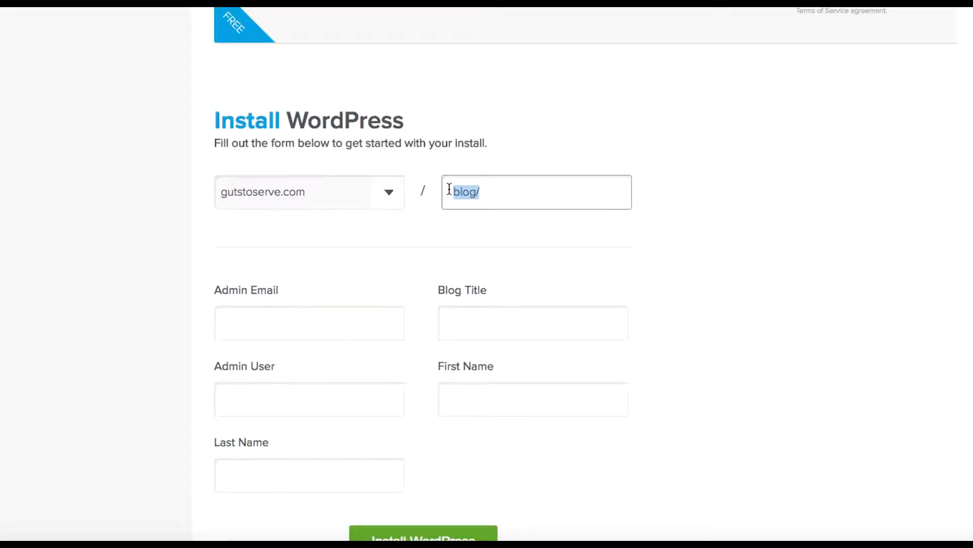
key(BackSpace)
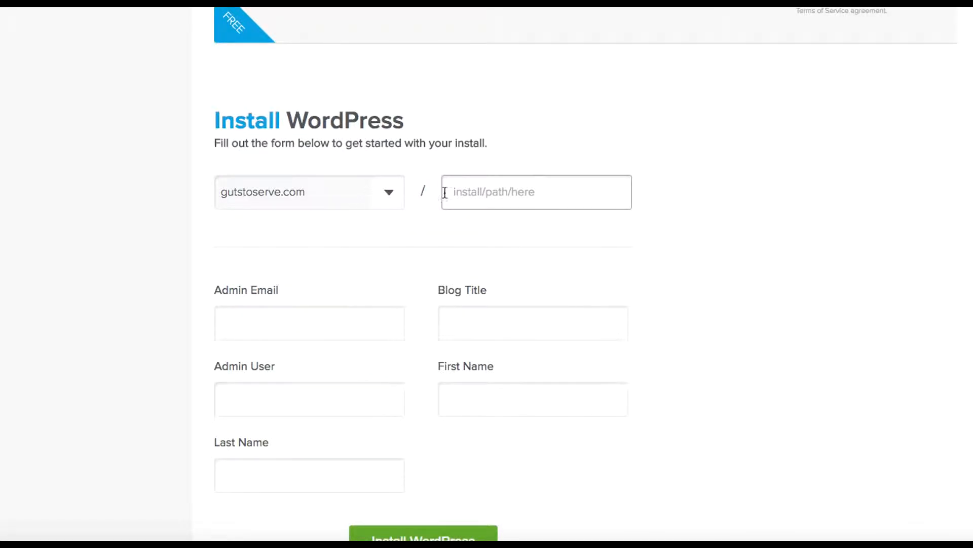
scroll(716, 259, down, 2)
Enter the admin e-mail, blog title GTS and admin username gts-admin.
click(294, 250)
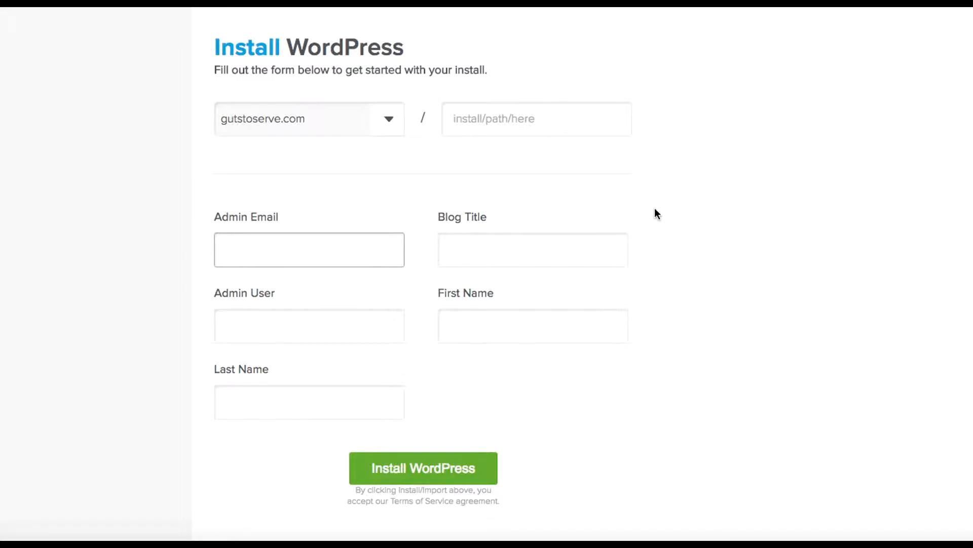
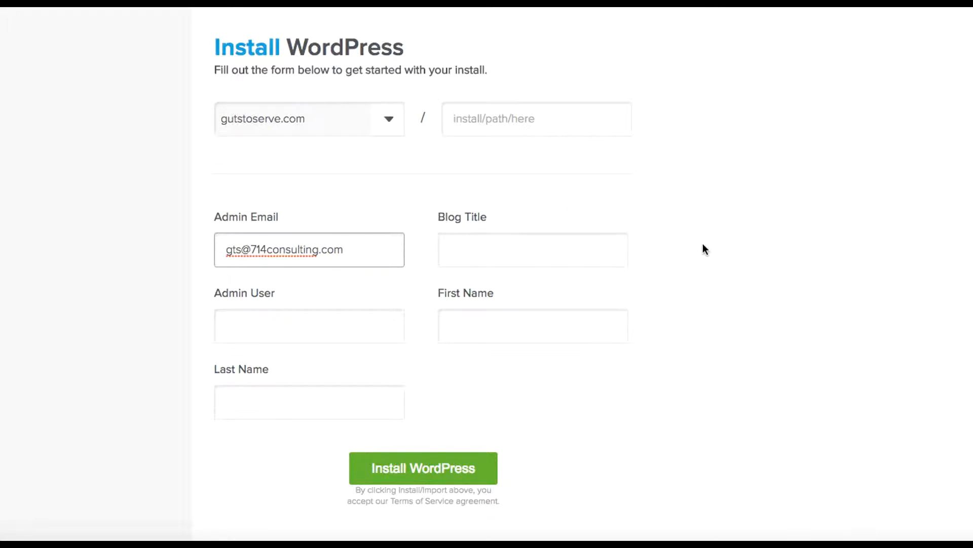
scroll(703, 244, down, 3)
click(524, 172)
text(GTS)
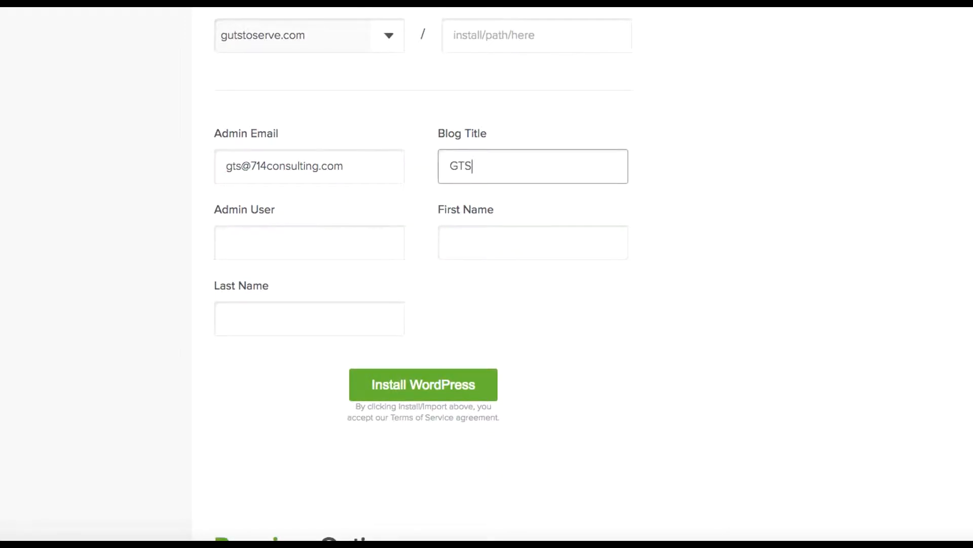
click(271, 241)
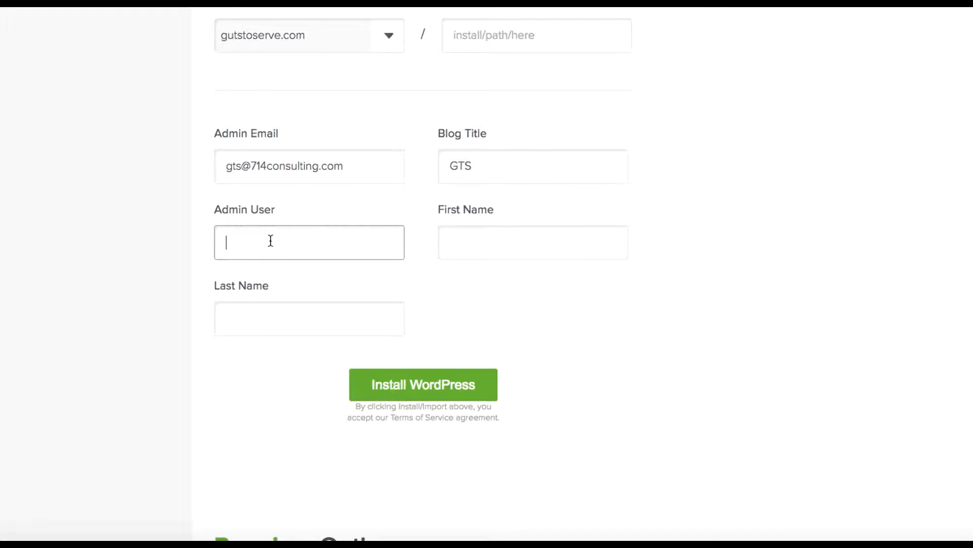
text(gts-admin)
Correct the part of the admin e-mail address before the @.
scroll(463, 301, down, 5)
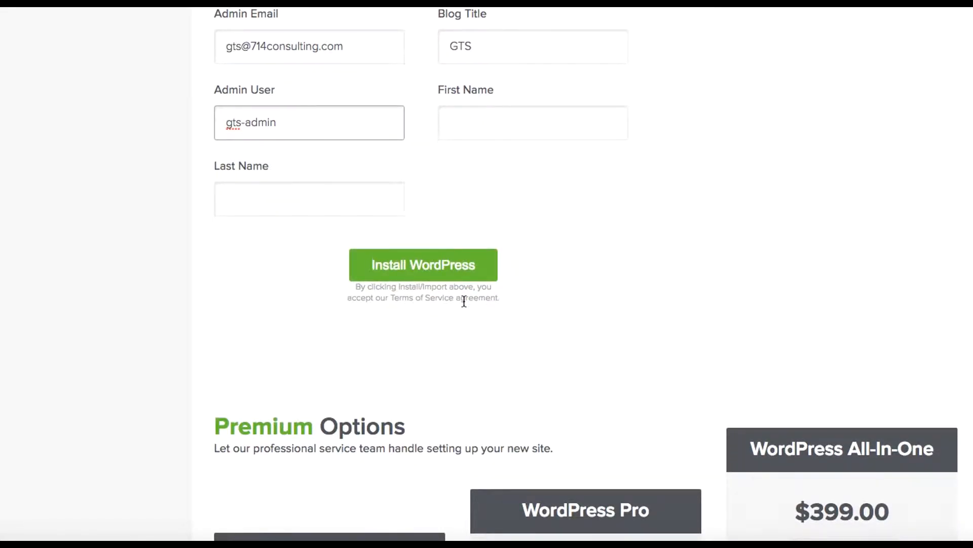
scroll(463, 302, down, 3)
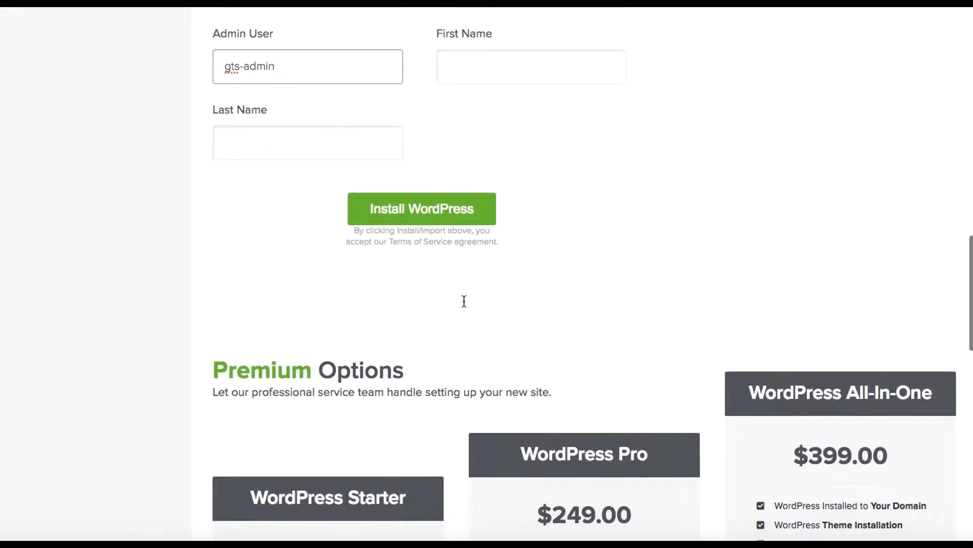
scroll(576, 224, up, 7)
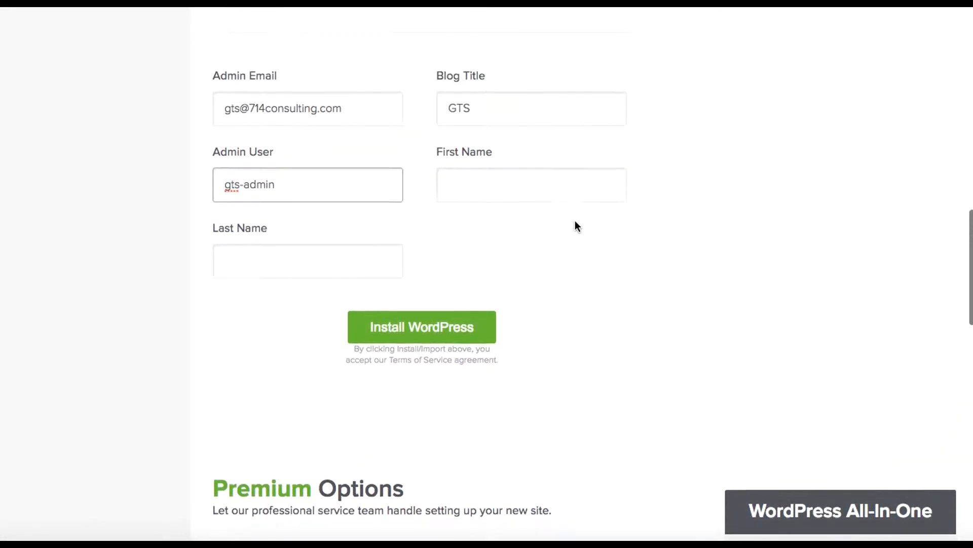
click(239, 141)
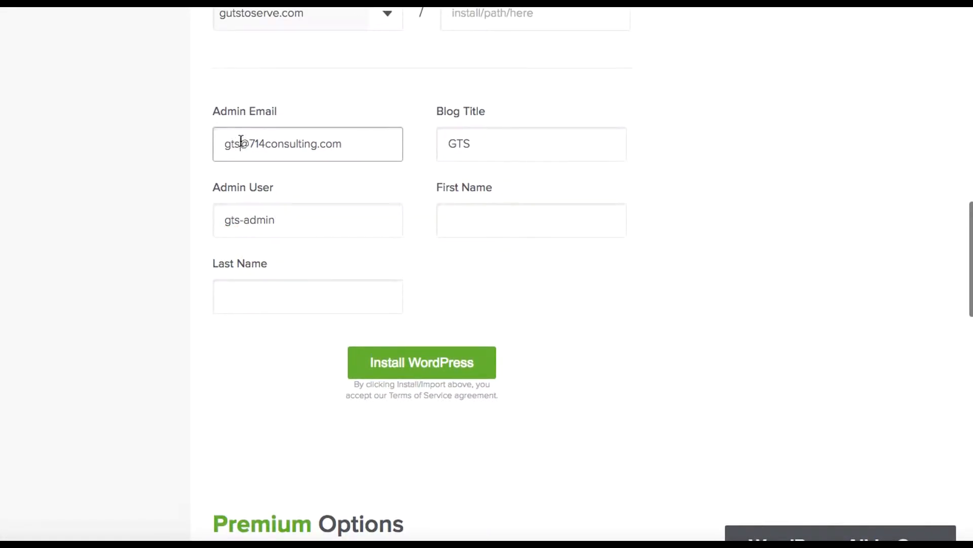
drag(240, 142, 204, 140)
scroll(205, 140, up, 4)
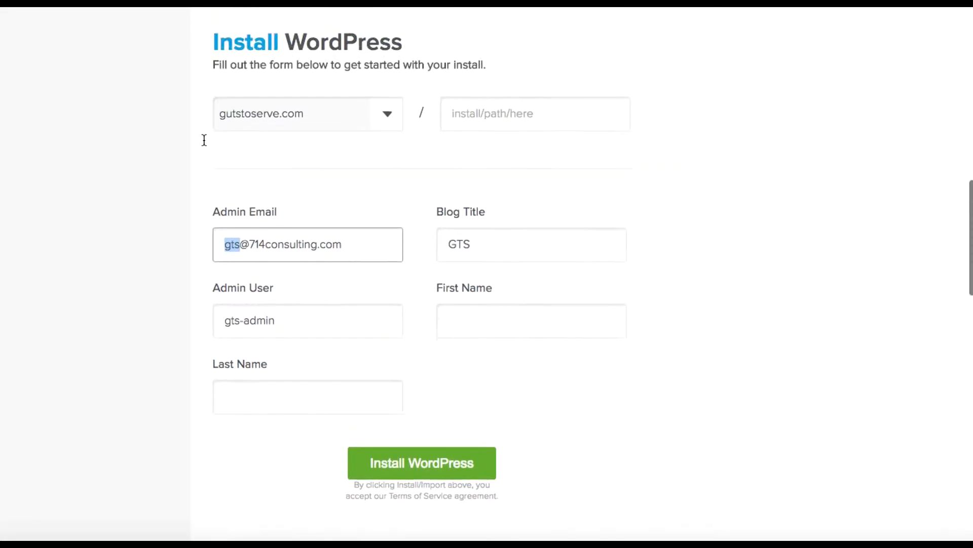
scroll(204, 140, down, 10)
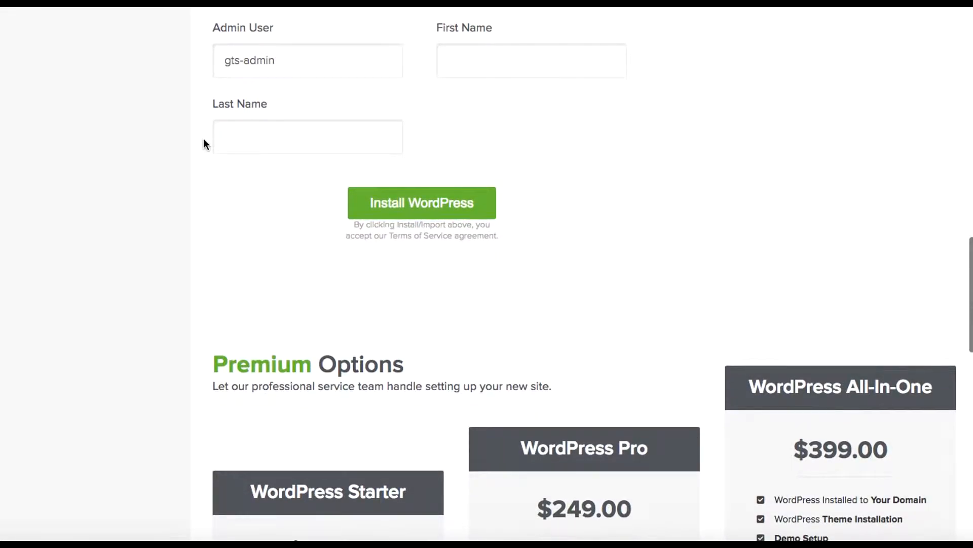
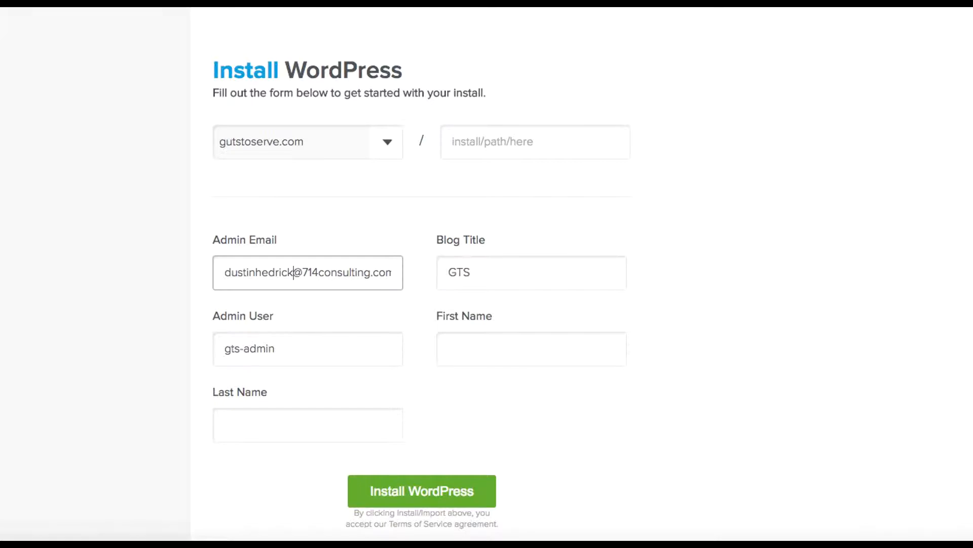
scroll(487, 273, down, 10)
Enter the admin's first and last name and start the WordPress install.
click(467, 49)
key(Tab)
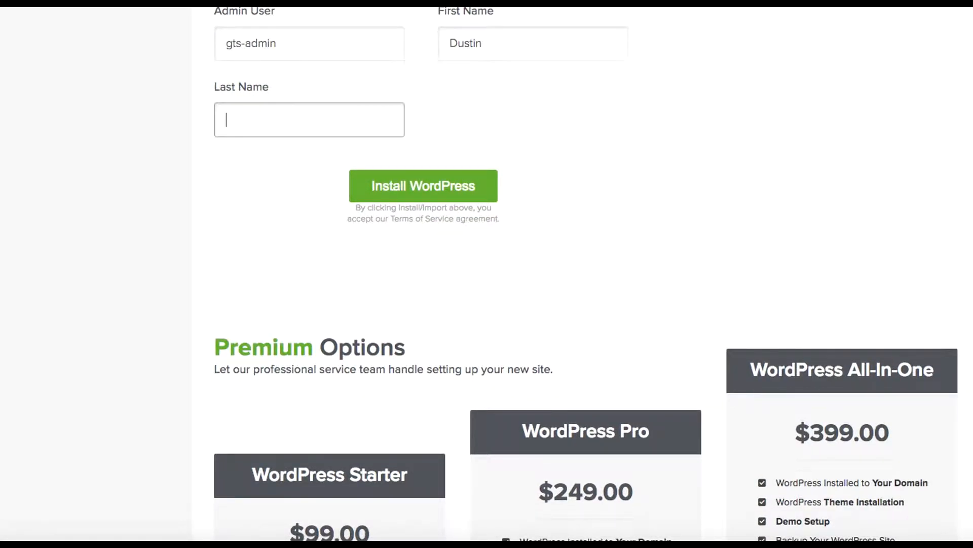
scroll(665, 107, up, 1)
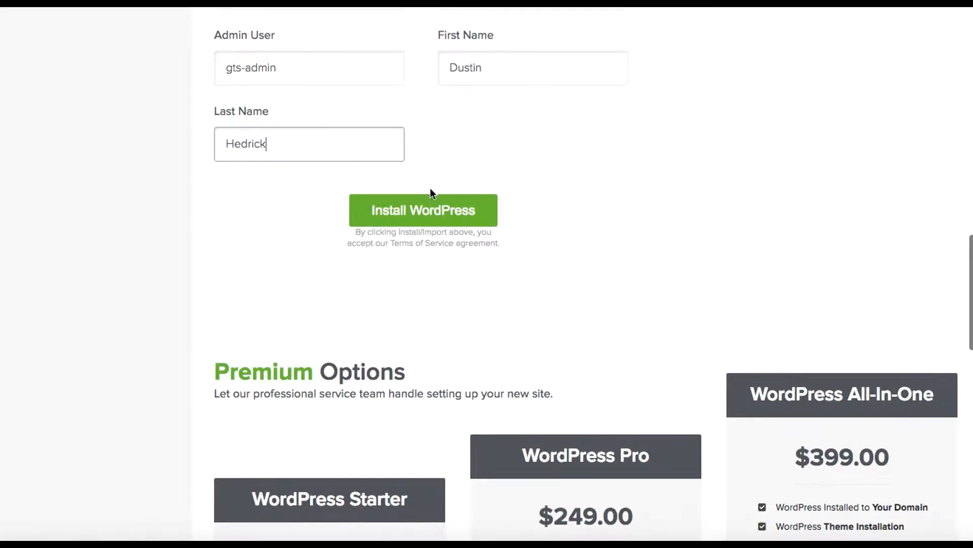
click(419, 216)
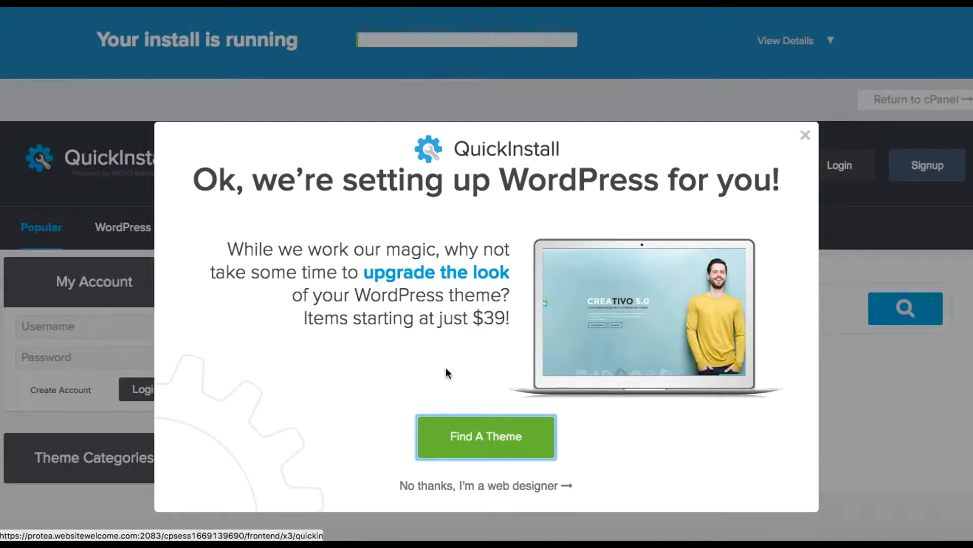
Decline the theme offer, check the directory-exists failure details, and reopen the install form.
scroll(401, 284, down, 10)
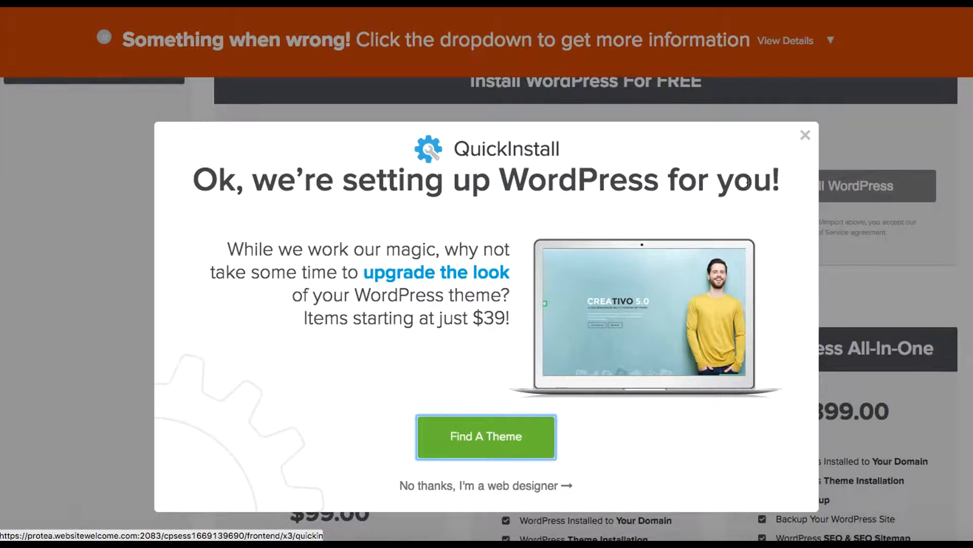
click(496, 486)
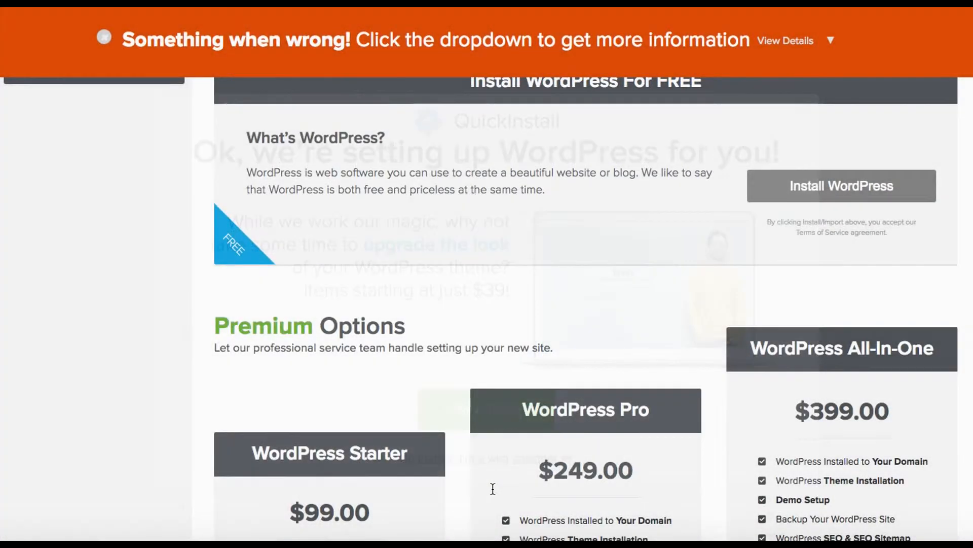
scroll(582, 296, up, 5)
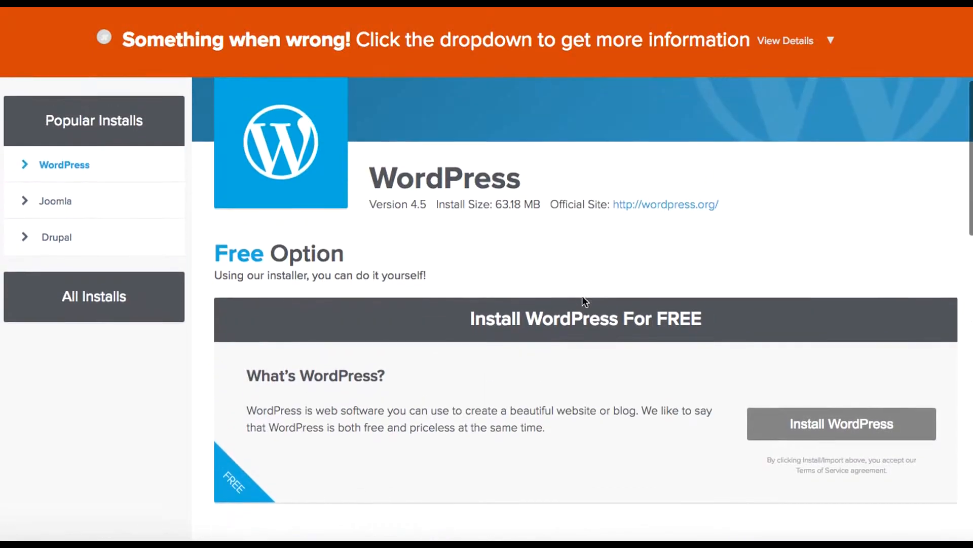
scroll(582, 296, down, 4)
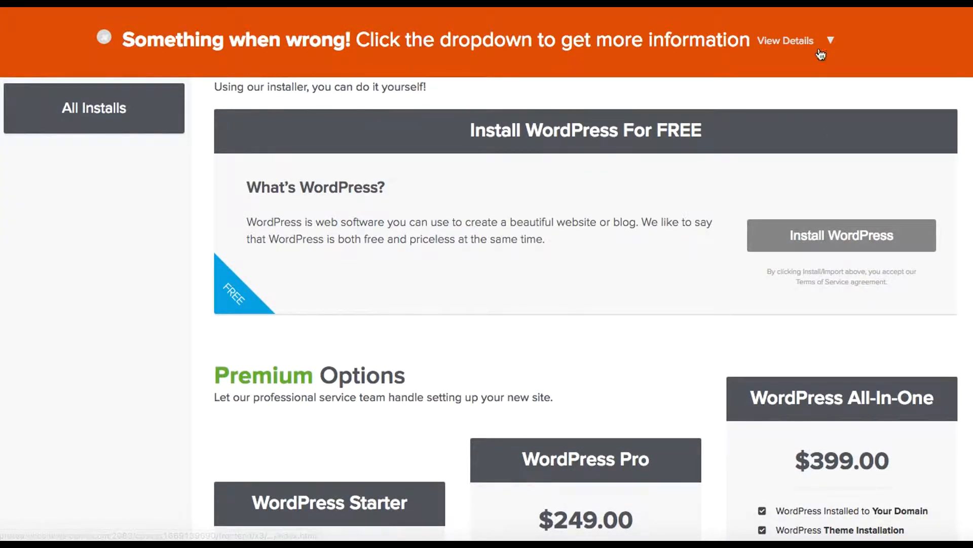
click(803, 41)
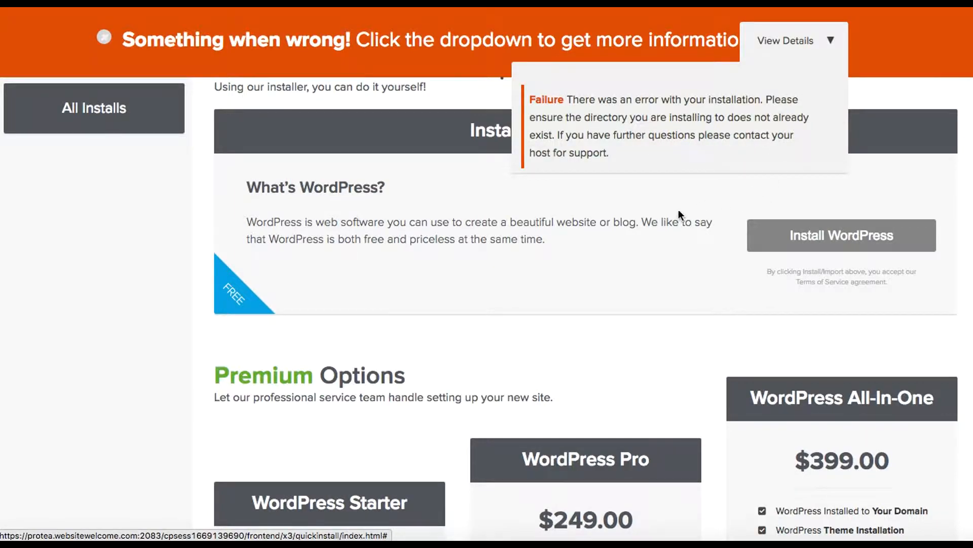
click(808, 236)
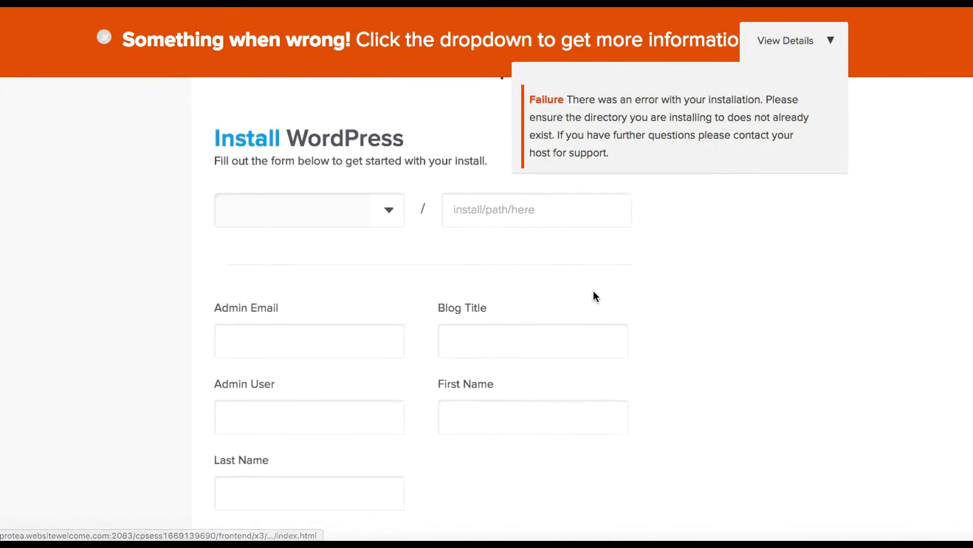
Target gutstoserve.com and enter the admin e-mail and blog title GTS.
click(391, 199)
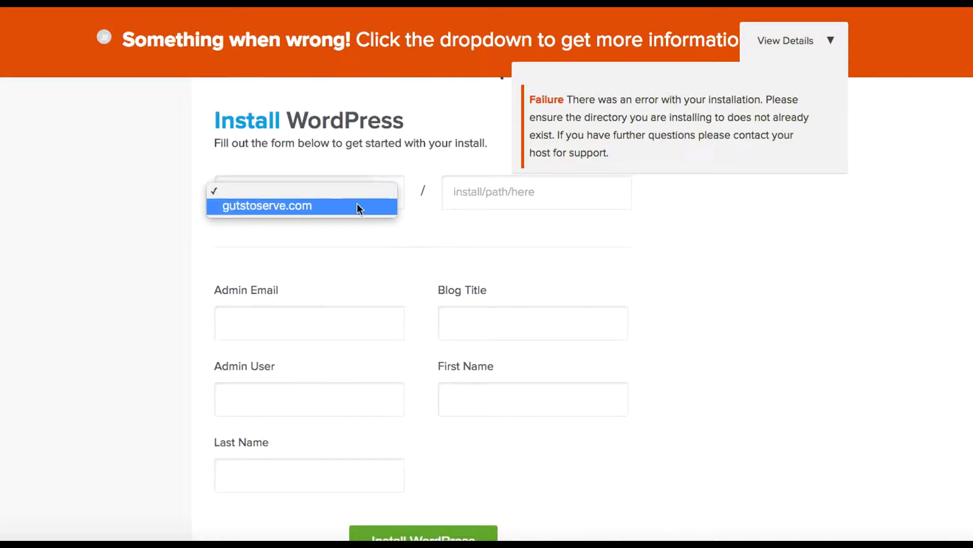
click(351, 207)
click(327, 331)
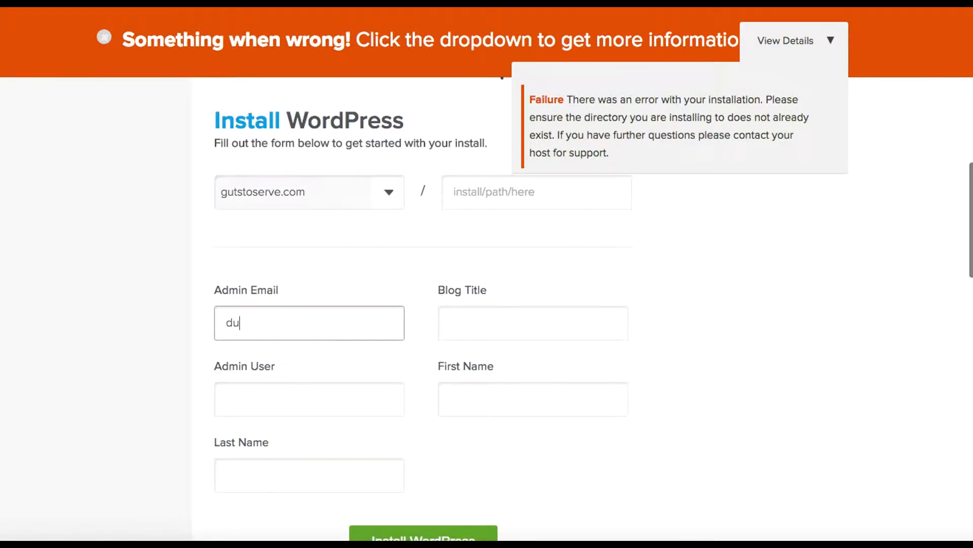
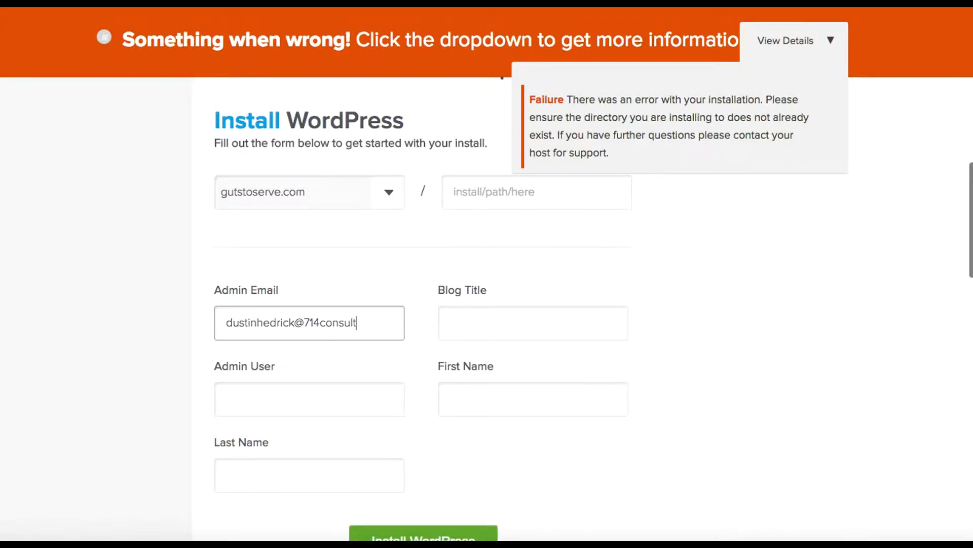
key(Tab)
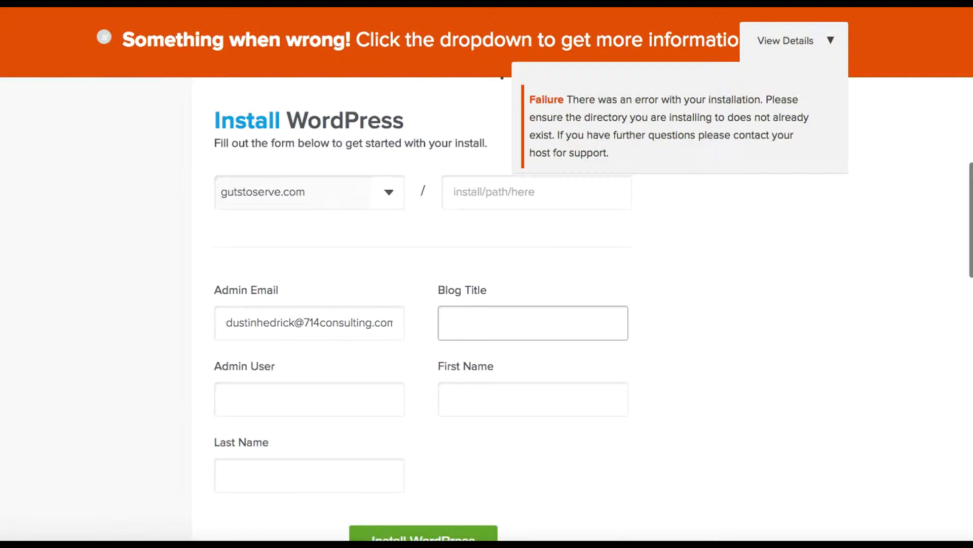
text(GTS)
Set the admin username and first/last name GTS Admin, then close the failure details.
key(Tab)
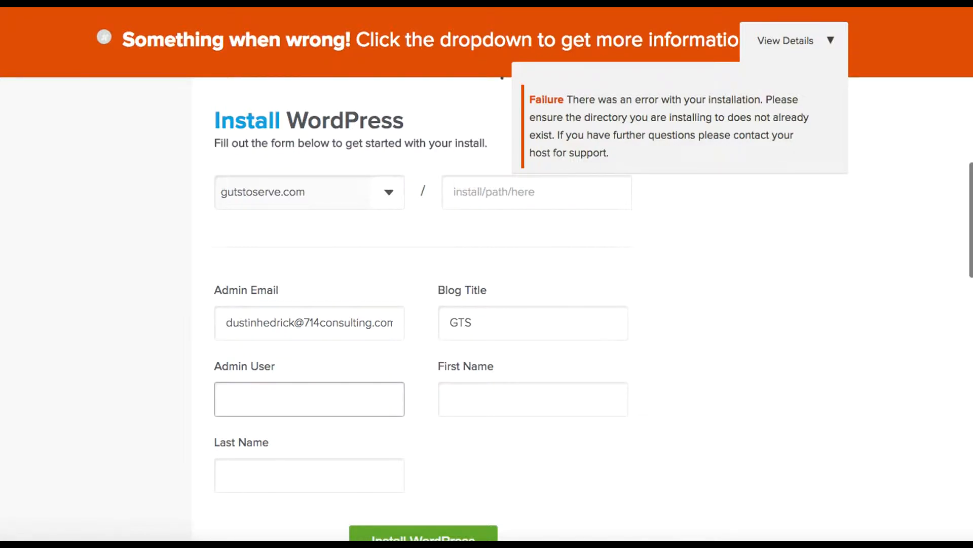
text(gtsadmin)
key(BackSpace)
key(BackSpace)
text(in)
key(Tab)
text(GTS)
key(Tab)
text(Admin)
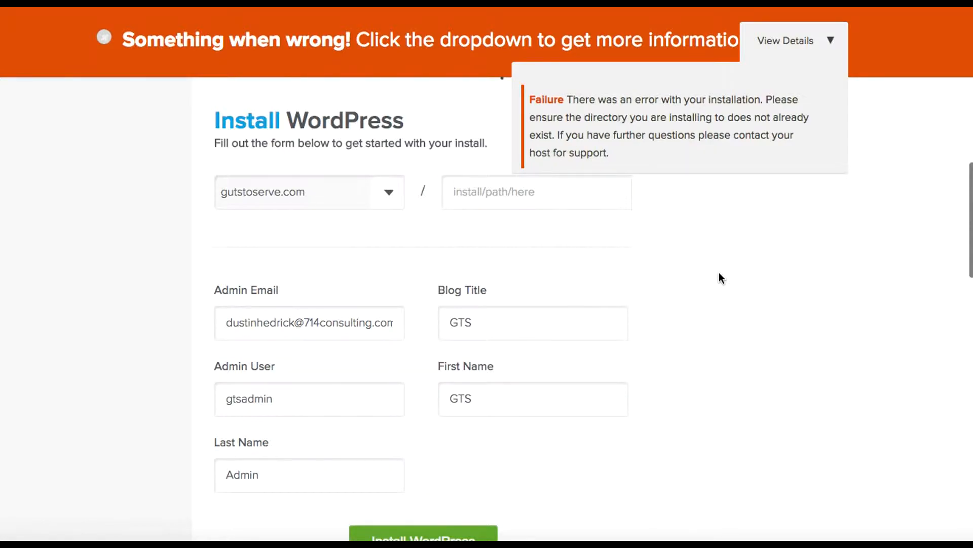
click(826, 42)
scroll(767, 262, down, 3)
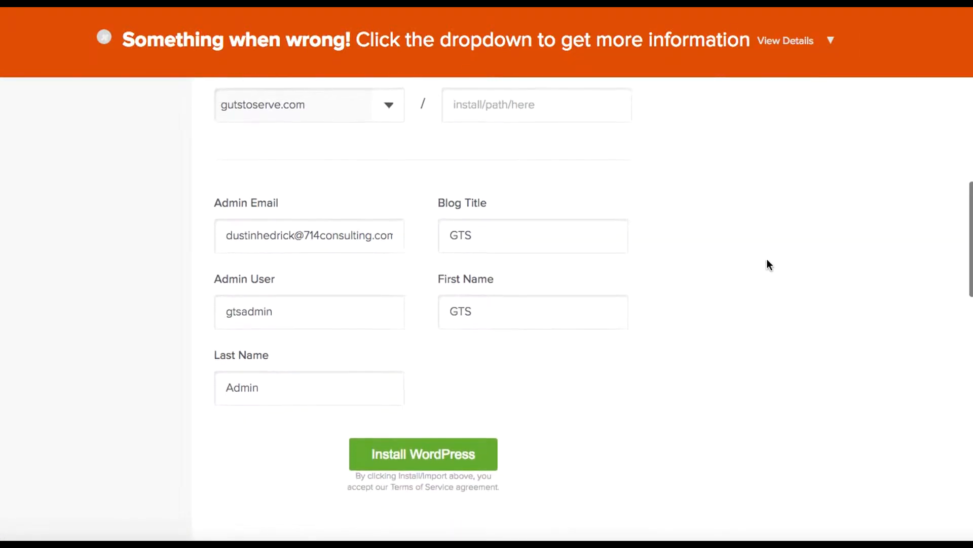
Run the install, skip the theme offer, and select the displayed wp-admin login credentials.
click(429, 455)
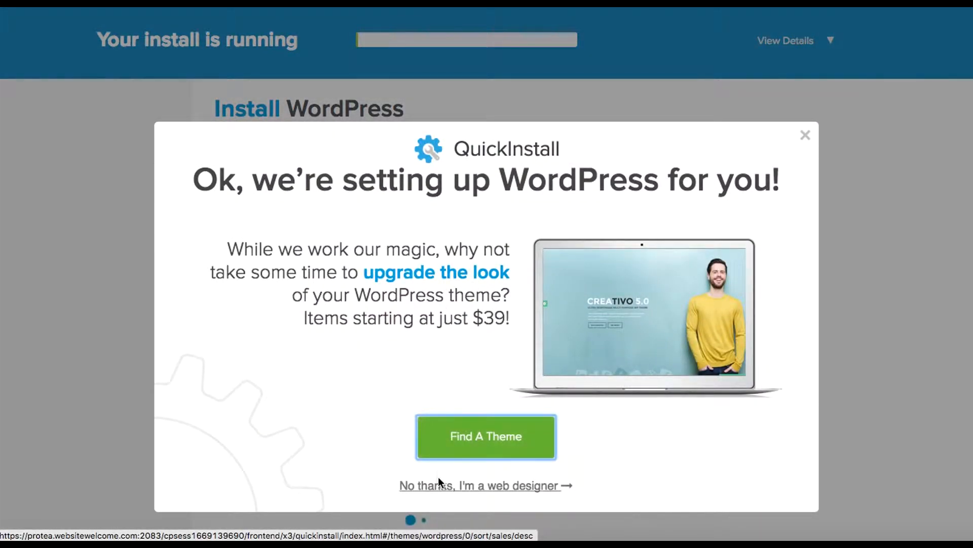
click(479, 485)
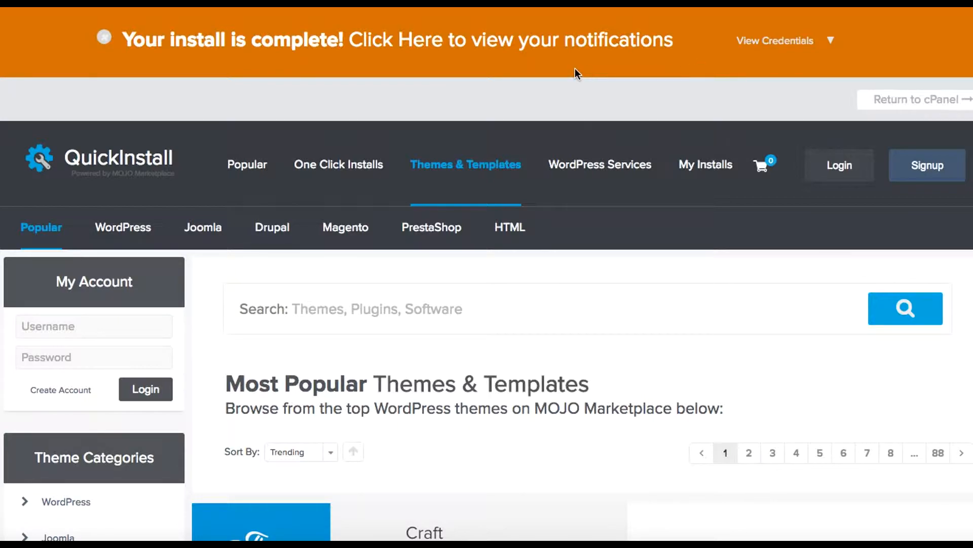
click(829, 44)
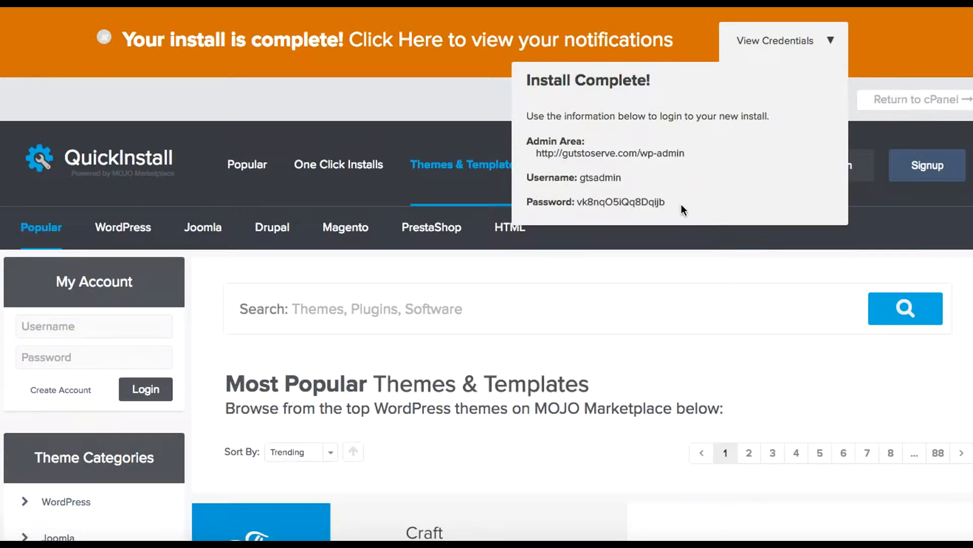
drag(681, 204, 527, 143)
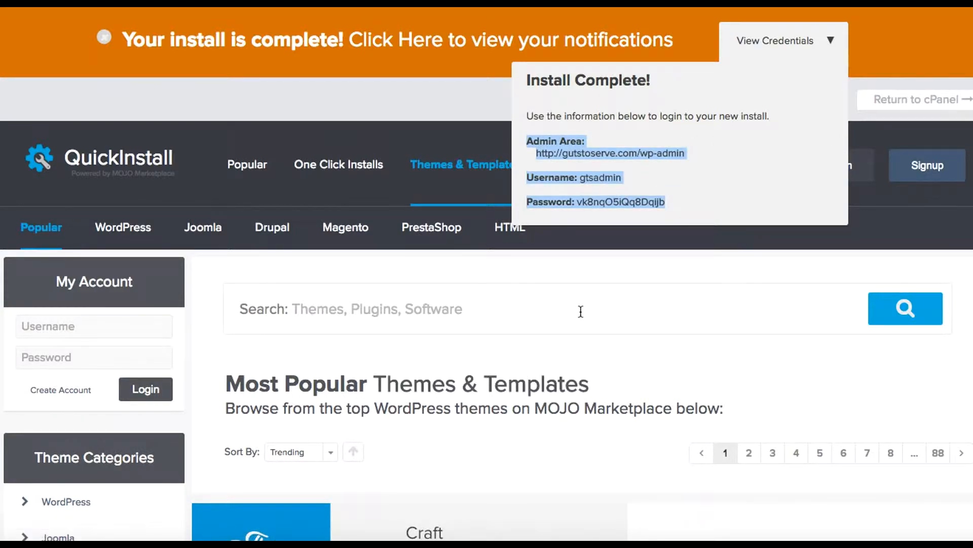
Paste the copied WordPress login details into a new Apple Notes note.
click(158, 537)
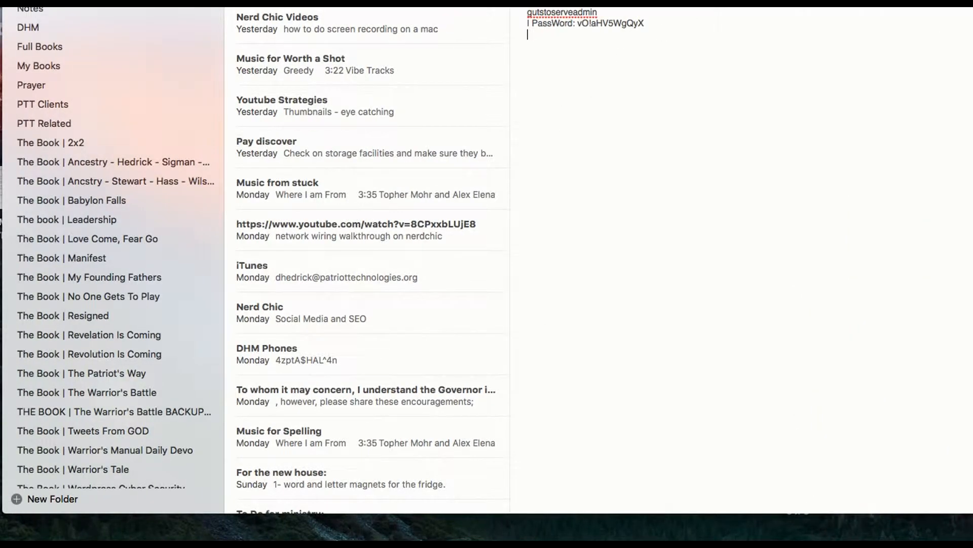
click(598, 2)
key(super+v)
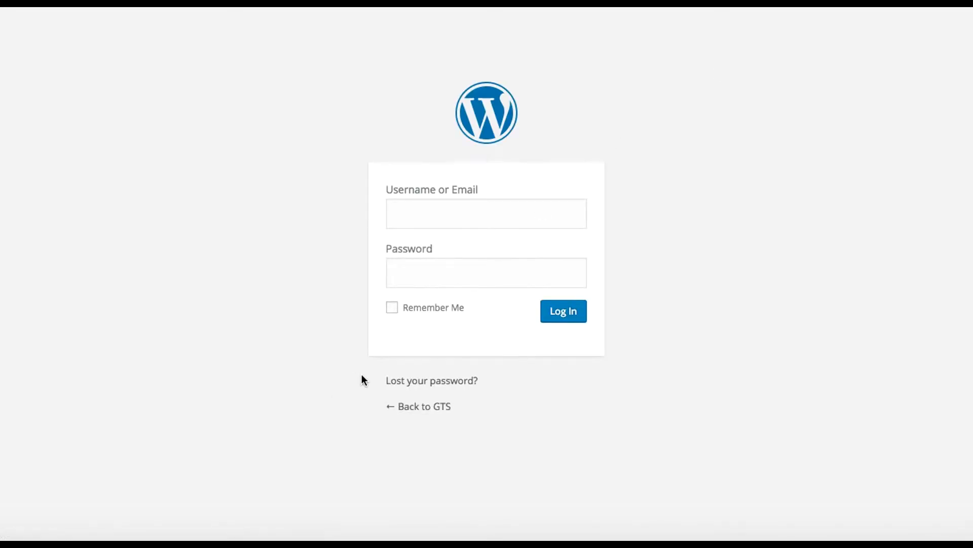
Log in to WordPress as gtsadmin with the password copied from the note.
click(476, 215)
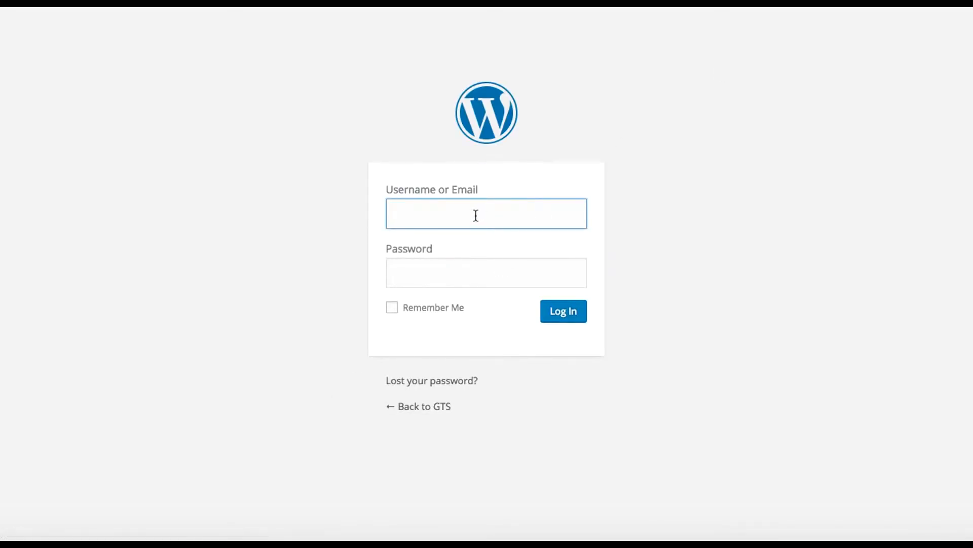
text(gtsadmin)
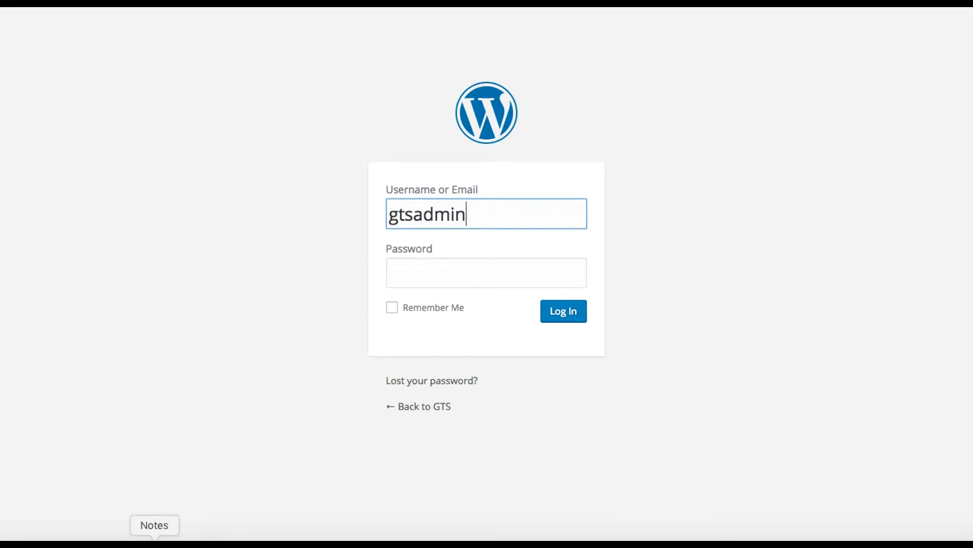
click(152, 536)
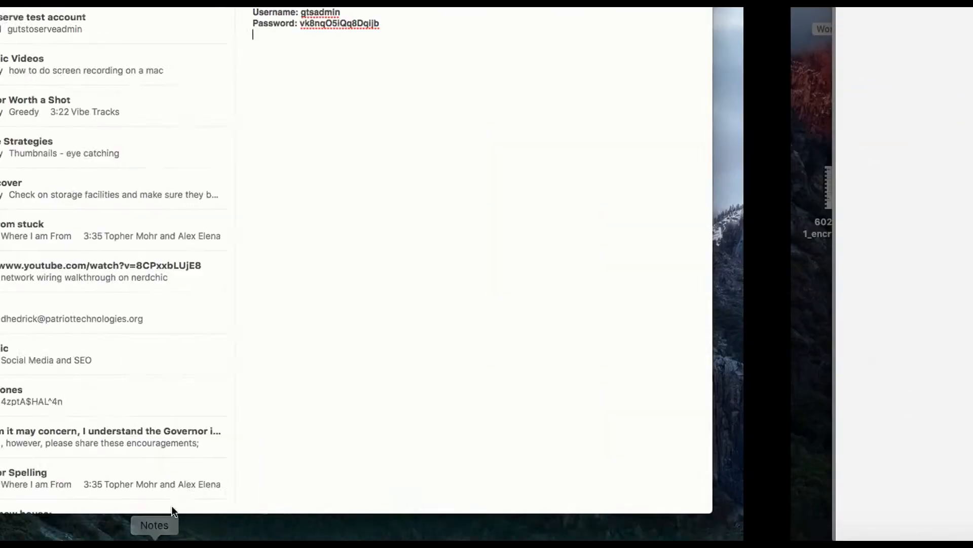
drag(654, 26, 575, 26)
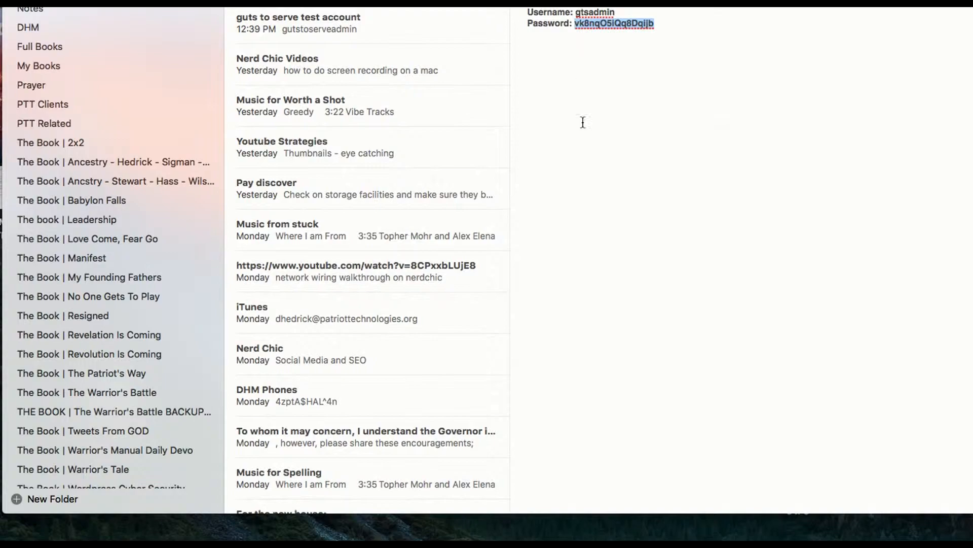
click(343, 537)
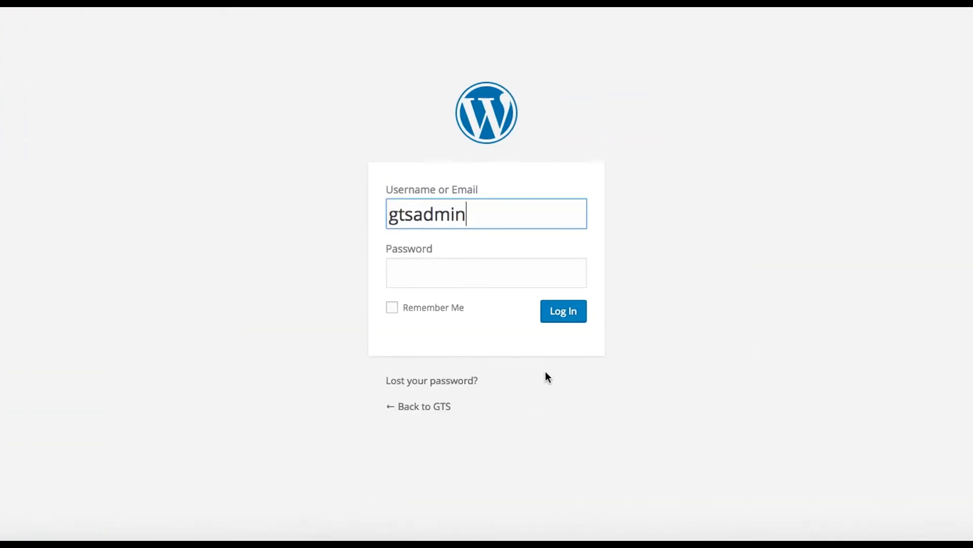
click(440, 287)
key(super+v)
click(570, 318)
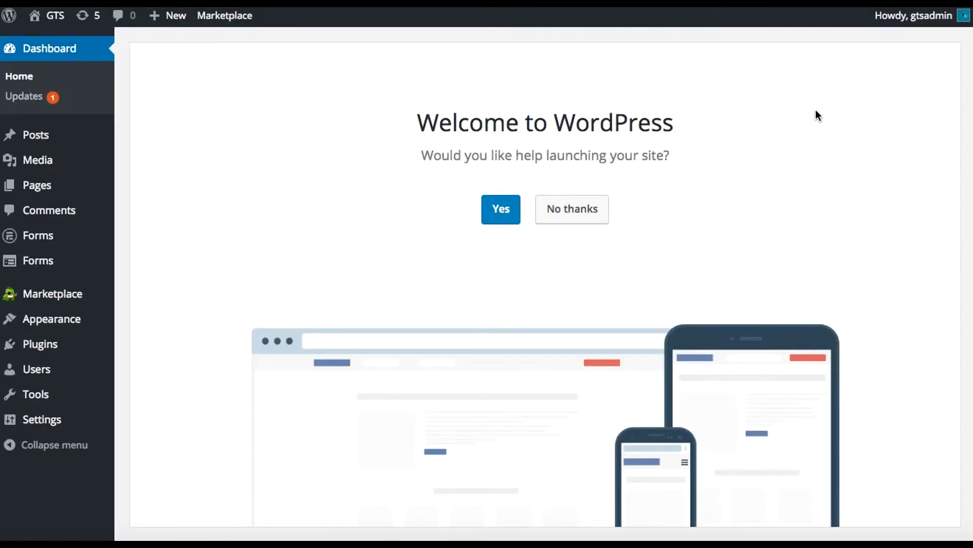
Decline the site launch help and dismiss Chrome's save-password bar.
click(581, 210)
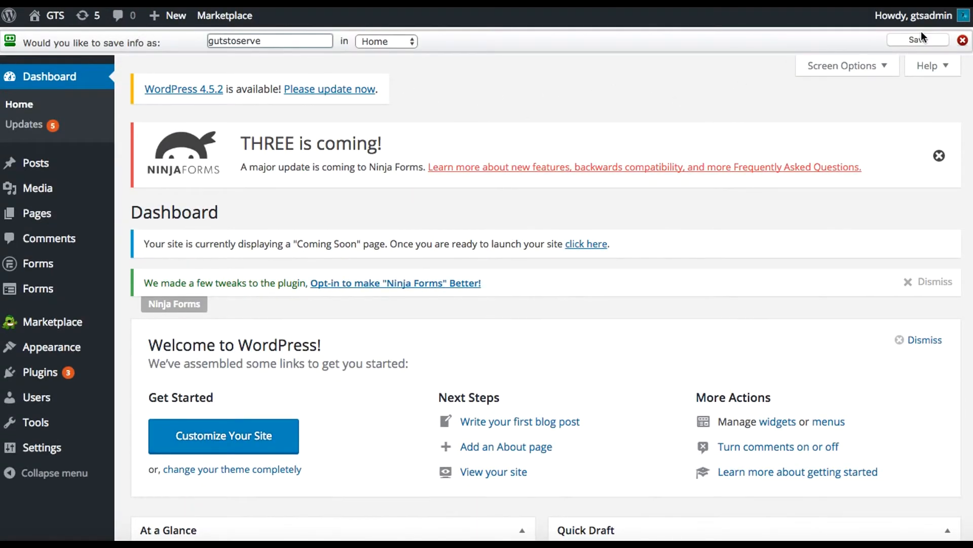
click(963, 41)
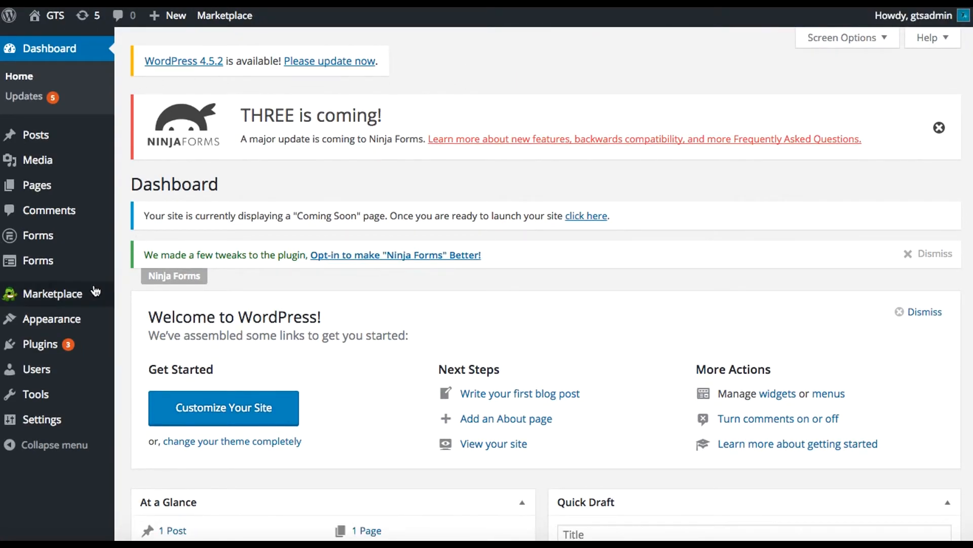
mouse_move(97, 292)
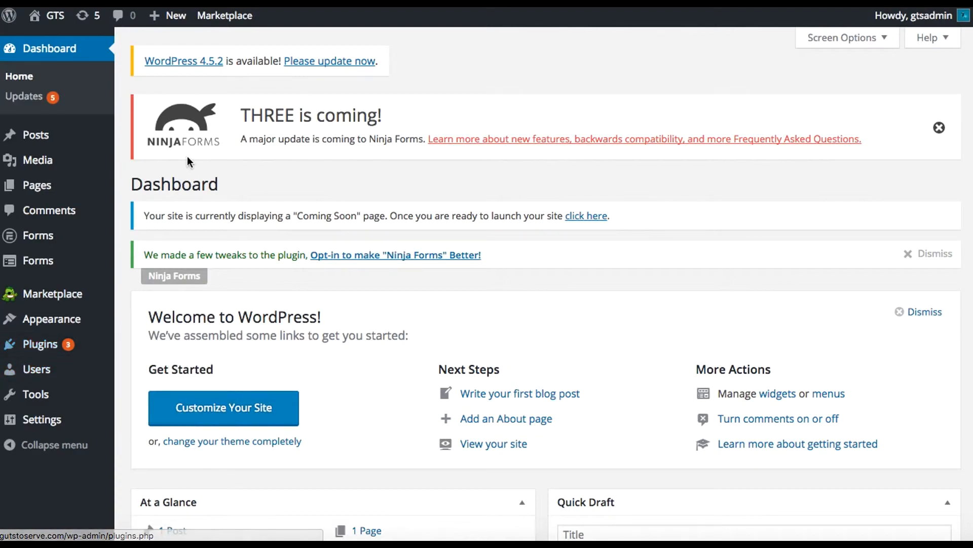